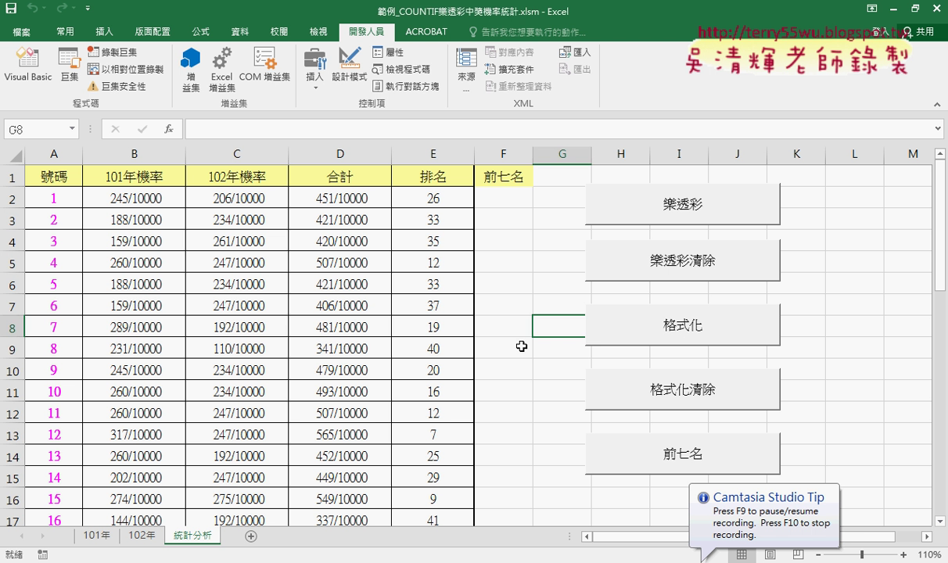
Step: Run the 格式化 macro, then 格式化清除, from their buttons on the sheet
{"action": "left_click", "coordinate": [614, 319]}
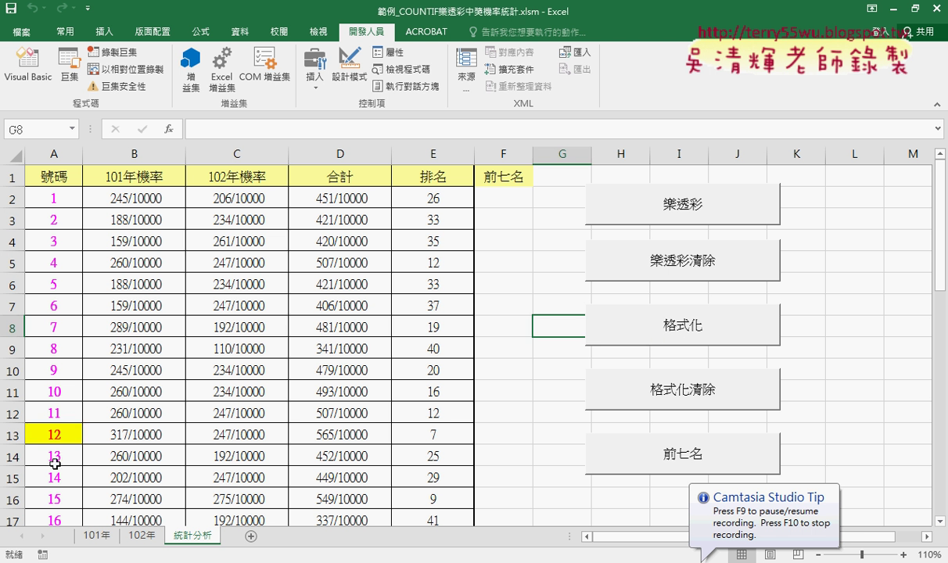
{"action": "left_click", "coordinate": [640, 397]}
Step: Open Module1 and delete the If…End If block inside the 格式化 macro
{"action": "left_click", "coordinate": [31, 67]}
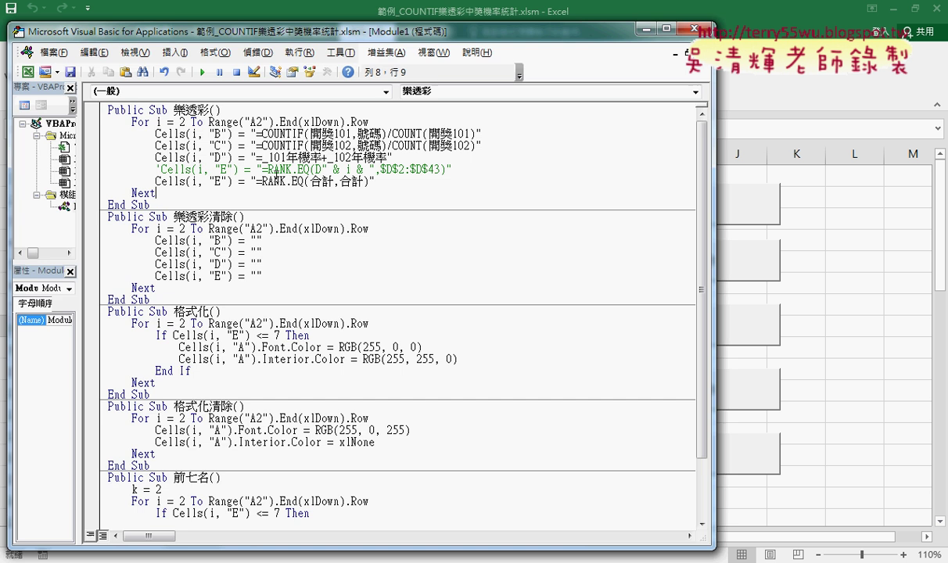
{"action": "left_click_drag", "start_coordinate": [279, 36], "coordinate": [494, 47]}
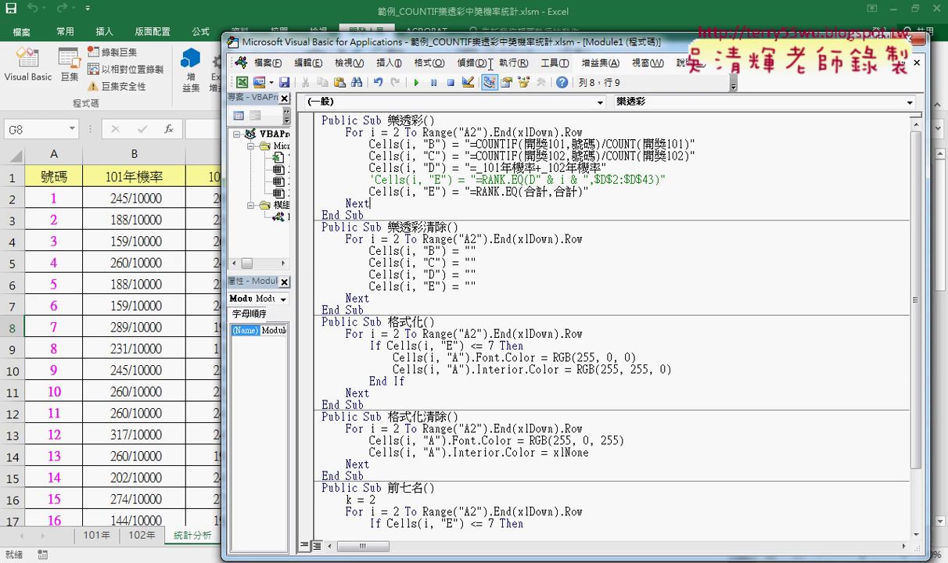
{"action": "left_click_drag", "start_coordinate": [435, 322], "coordinate": [321, 321]}
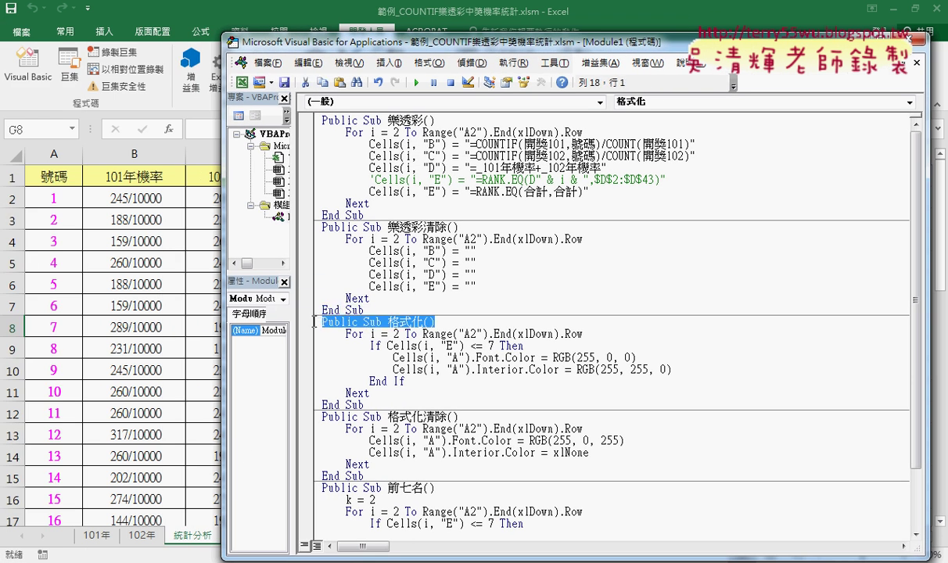
{"action": "left_click_drag", "start_coordinate": [426, 384], "coordinate": [308, 354]}
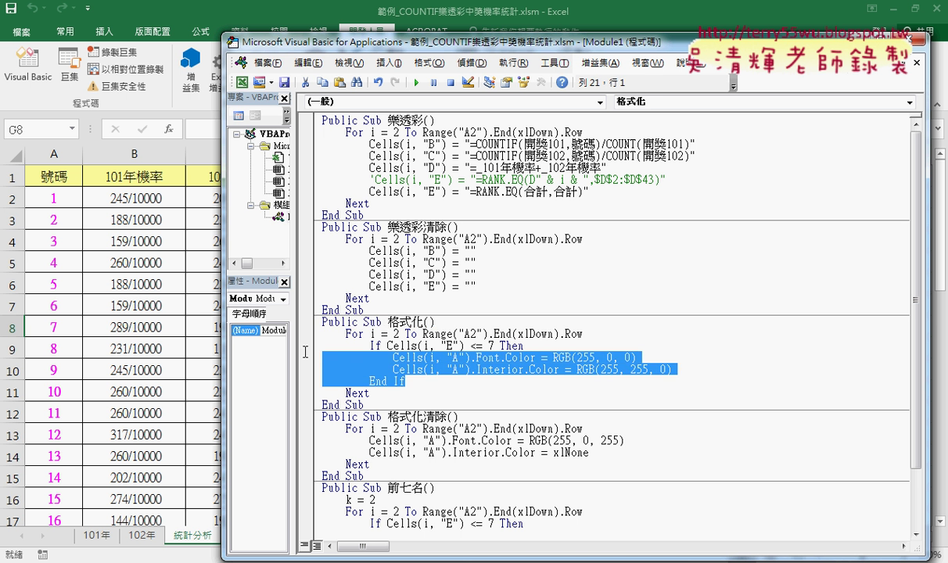
{"action": "key", "text": "Delete"}
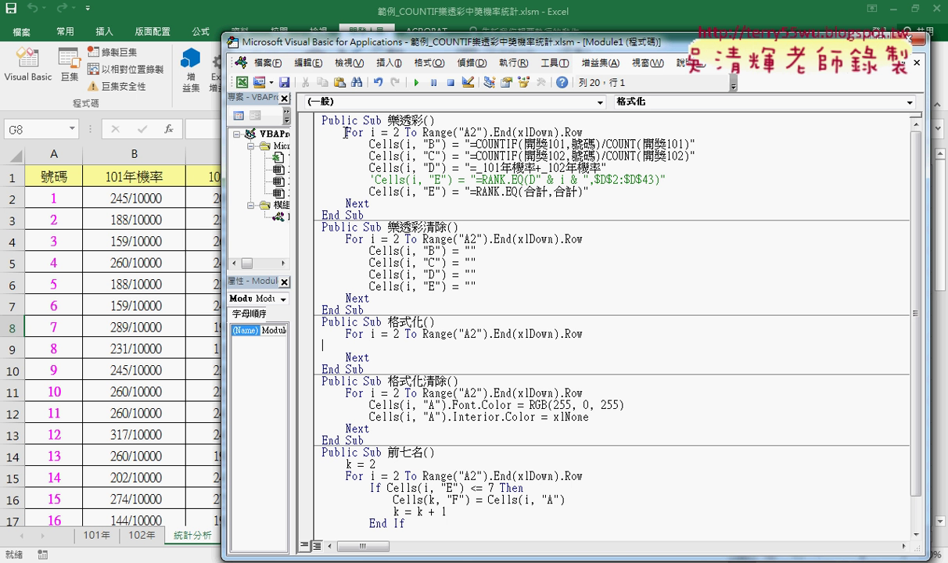
Step: Compare the For loops of 樂透彩 and 格式化, then indent the empty line in the loop
{"action": "left_click_drag", "start_coordinate": [344, 131], "coordinate": [583, 131]}
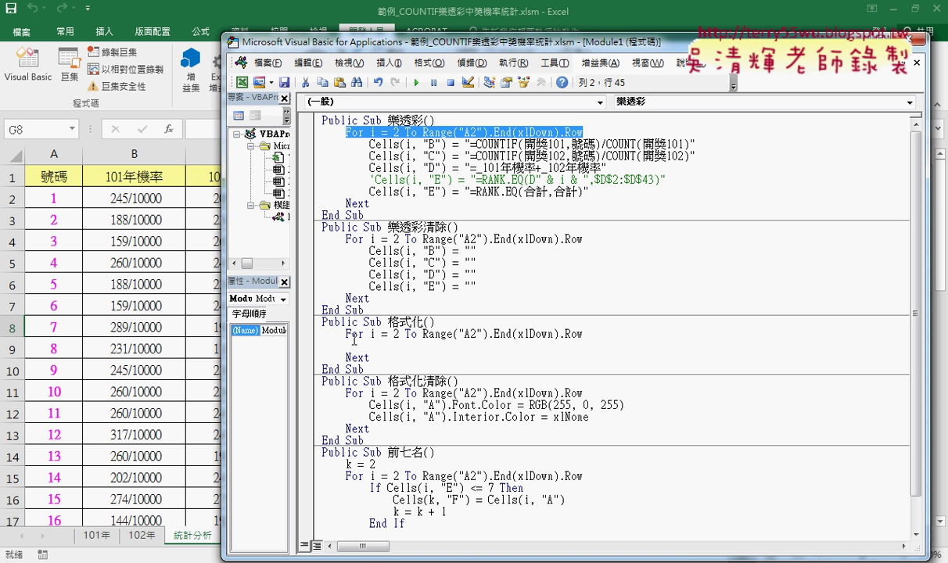
{"action": "left_click_drag", "start_coordinate": [345, 334], "coordinate": [590, 339]}
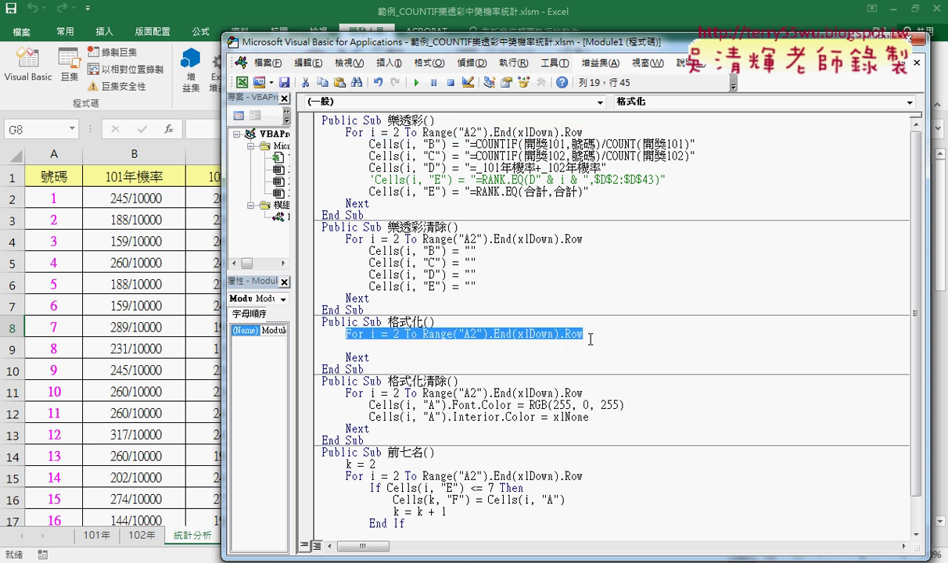
{"action": "left_click", "coordinate": [384, 344]}
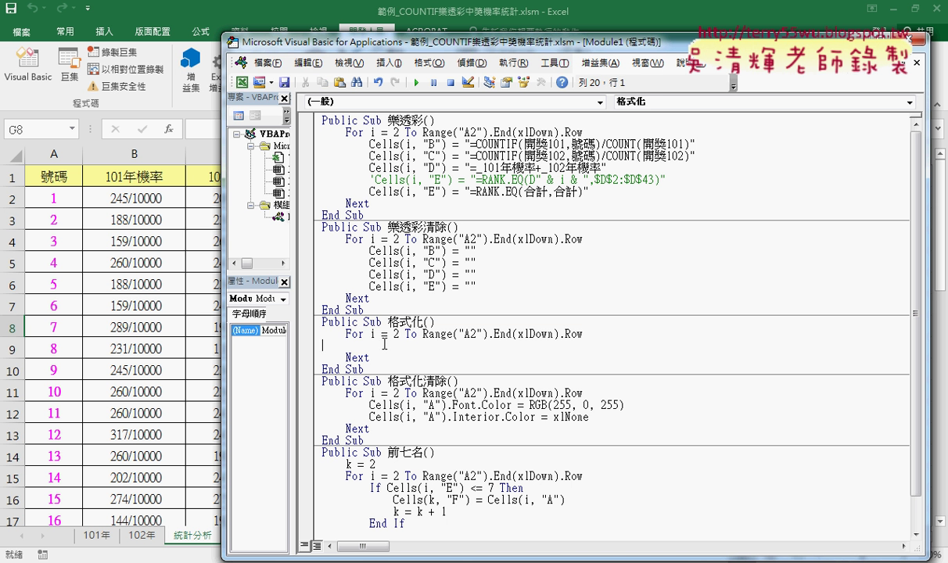
{"action": "key", "text": "Tab"}
{"action": "key", "text": "Tab"}
Step: Type If Cells(i,"E")<=7 Then and its End If inside the 格式化 loop
{"action": "mouse_move", "coordinate": [420, 47]}
{"action": "left_mouse_down"}
{"action": "mouse_move", "coordinate": [673, 49]}
{"action": "mouse_move", "coordinate": [662, 48]}
{"action": "left_mouse_up"}
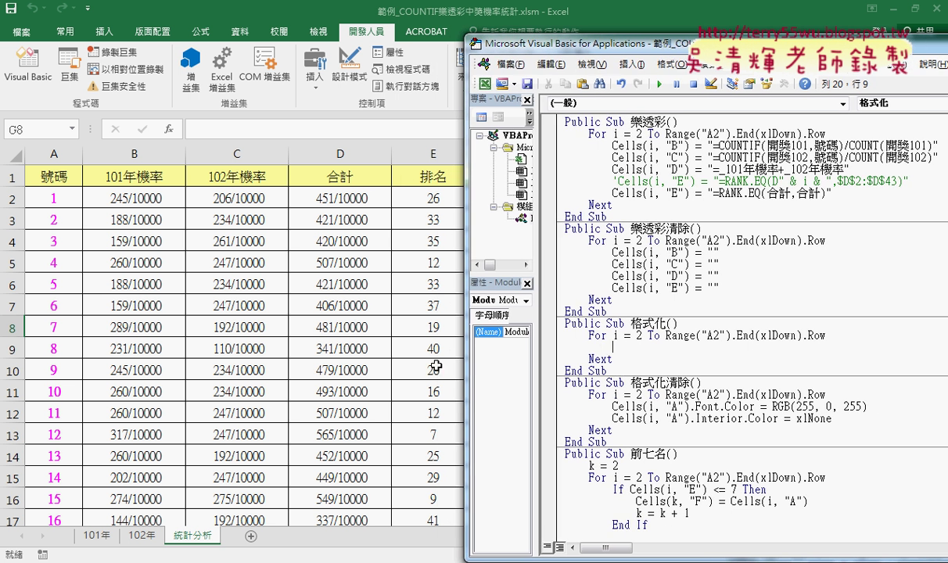
{"action": "type", "text": "if "}
{"action": "type", "text": "cells"}
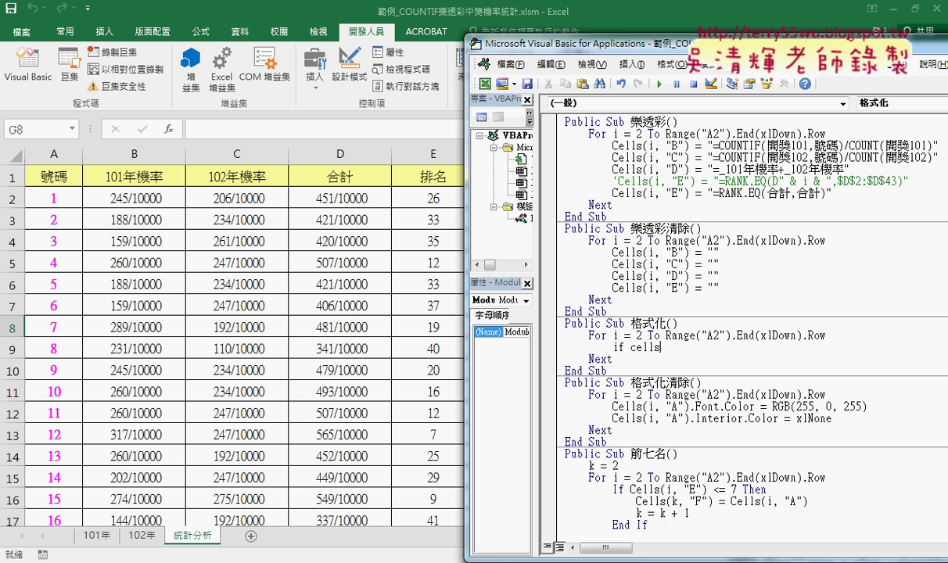
{"action": "type", "text": "("}
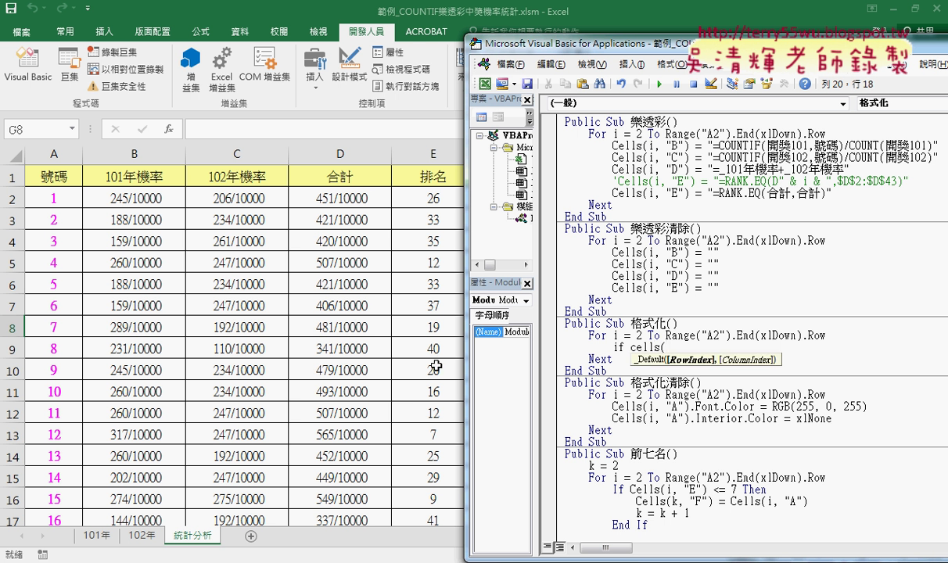
{"action": "type", "text": "i,\""}
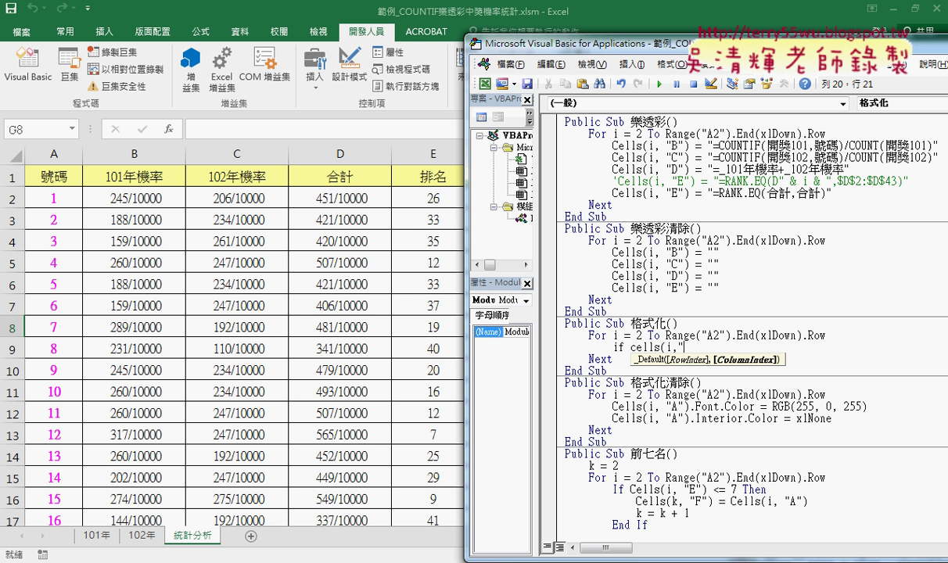
{"action": "type", "text": "E\")"}
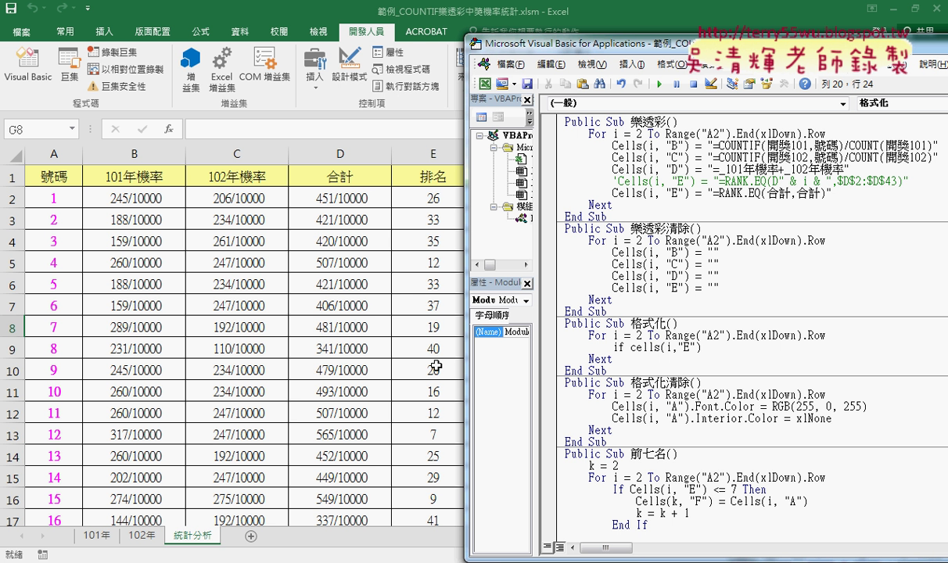
{"action": "type", "text": "<="}
{"action": "type", "text": "7"}
{"action": "type", "text": " t"}
{"action": "type", "text": "hen"}
{"action": "key", "text": "Return"}
{"action": "key", "text": "Return"}
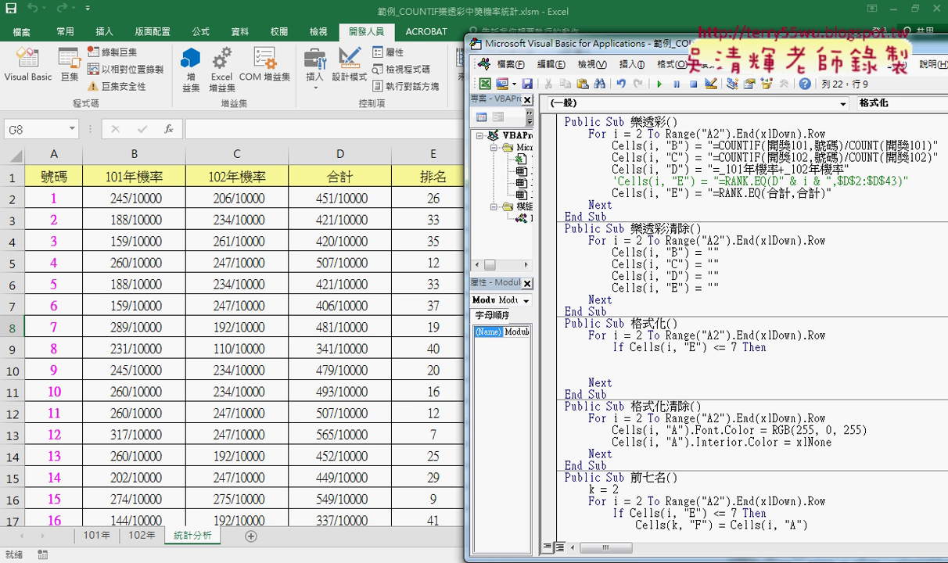
{"action": "type", "text": "end"}
{"action": "type", "text": " if"}
Step: Review the Cells(i, "E") <= 7 condition and return to the blank line in the block
{"action": "left_click", "coordinate": [636, 358]}
{"action": "left_click_drag", "start_coordinate": [613, 348], "coordinate": [741, 348]}
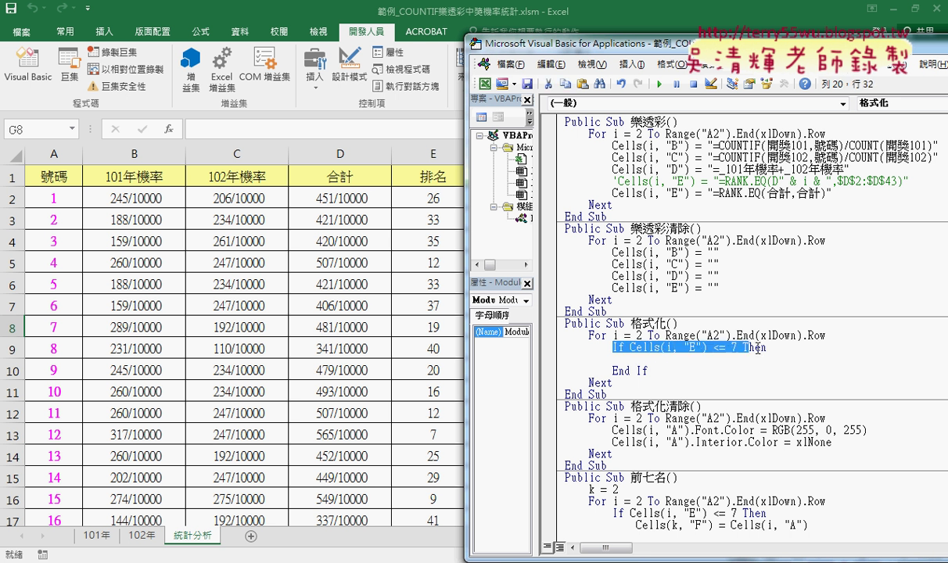
{"action": "left_click", "coordinate": [733, 347]}
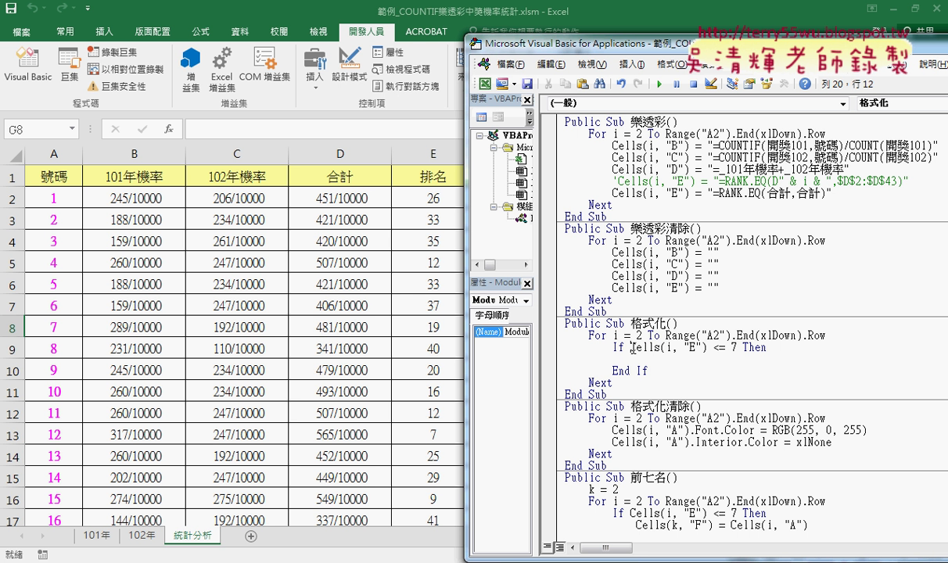
{"action": "left_click_drag", "start_coordinate": [630, 347], "coordinate": [739, 347]}
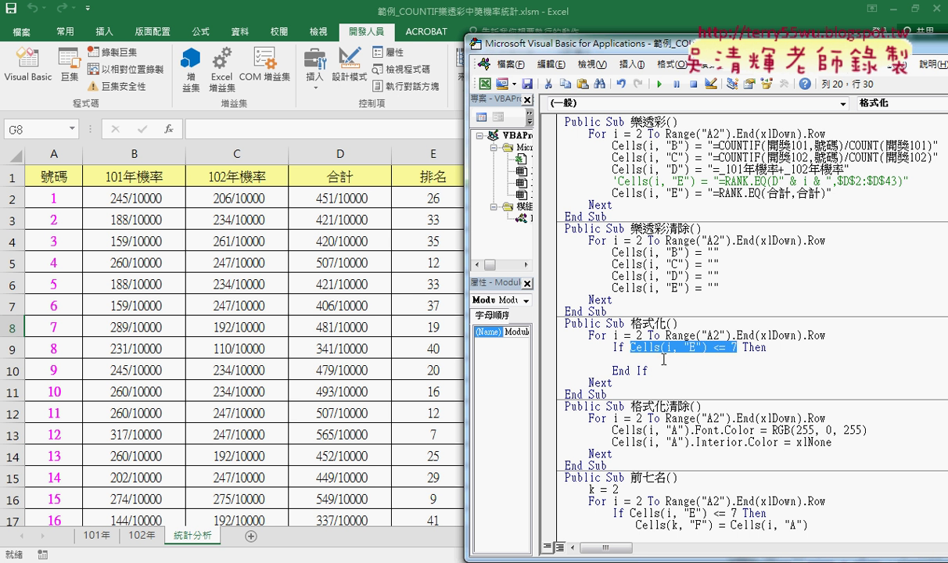
{"action": "left_click", "coordinate": [663, 360]}
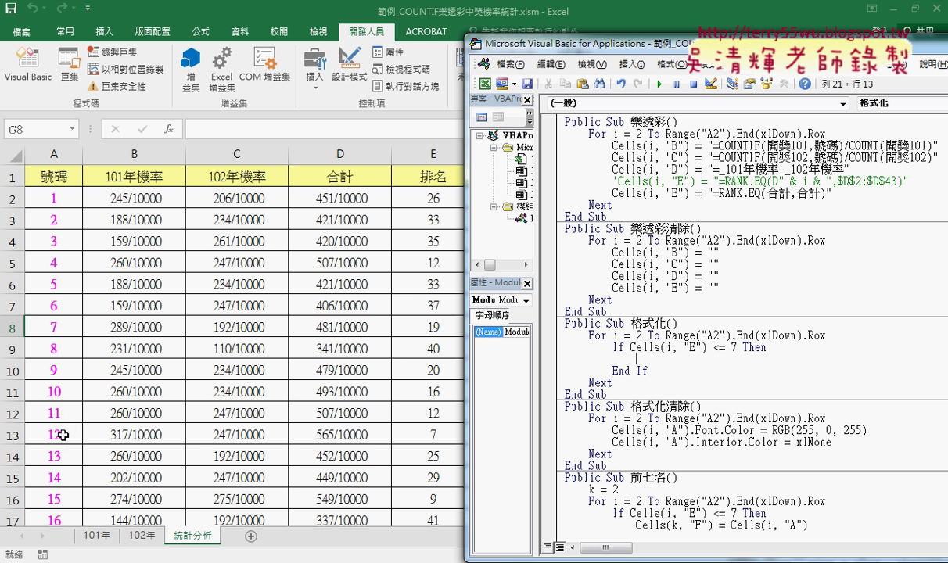
Step: Copy Cells(i, "E") into the If block and change its column to "A"
{"action": "mouse_move", "coordinate": [631, 347]}
{"action": "left_mouse_down"}
{"action": "mouse_move", "coordinate": [707, 347]}
{"action": "mouse_move", "coordinate": [683, 369]}
{"action": "left_mouse_up"}
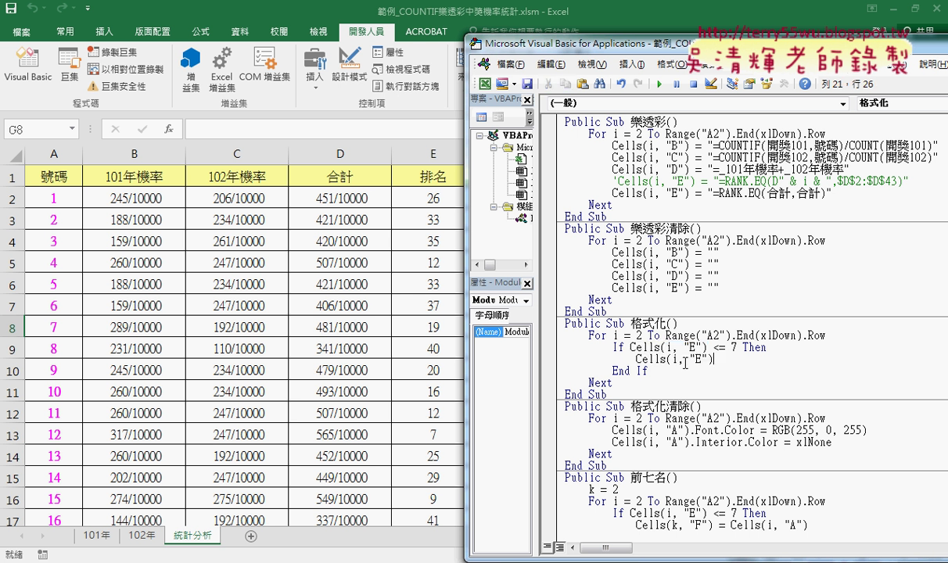
{"action": "double_click", "coordinate": [700, 359]}
{"action": "type", "text": "A"}
{"action": "key", "text": "End"}
Step: Add .Interior.Color=rgb() after Cells, leaving the cursor inside the rgb parentheses
{"action": "left_click", "coordinate": [665, 359]}
{"action": "type", "text": "."}
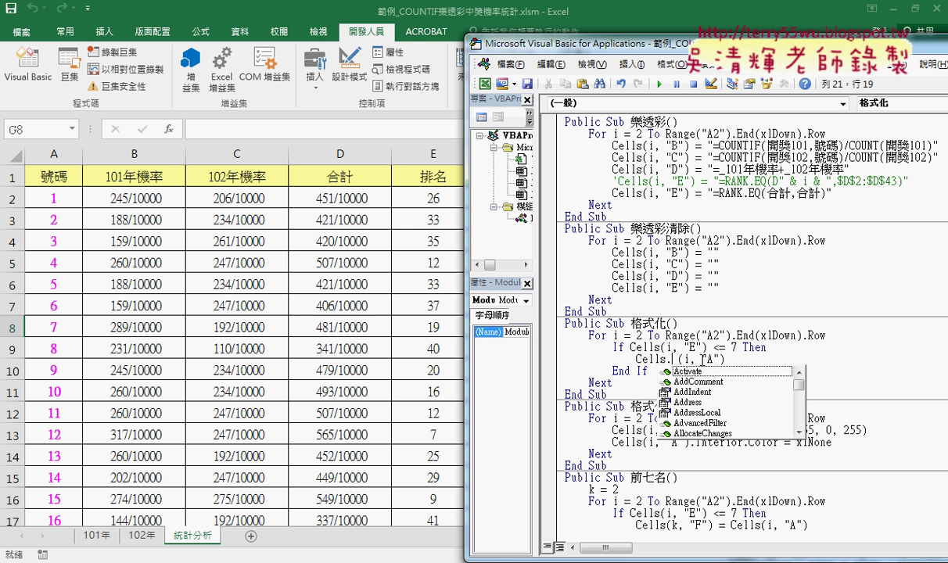
{"action": "type", "text": "in"}
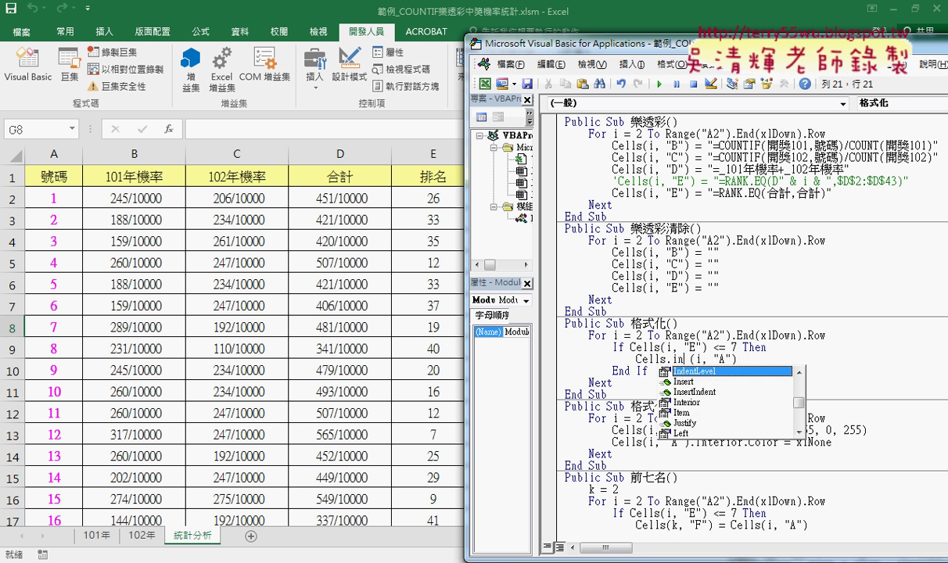
{"action": "key", "text": "Down"}
{"action": "key", "text": "Down"}
{"action": "key", "text": "Down"}
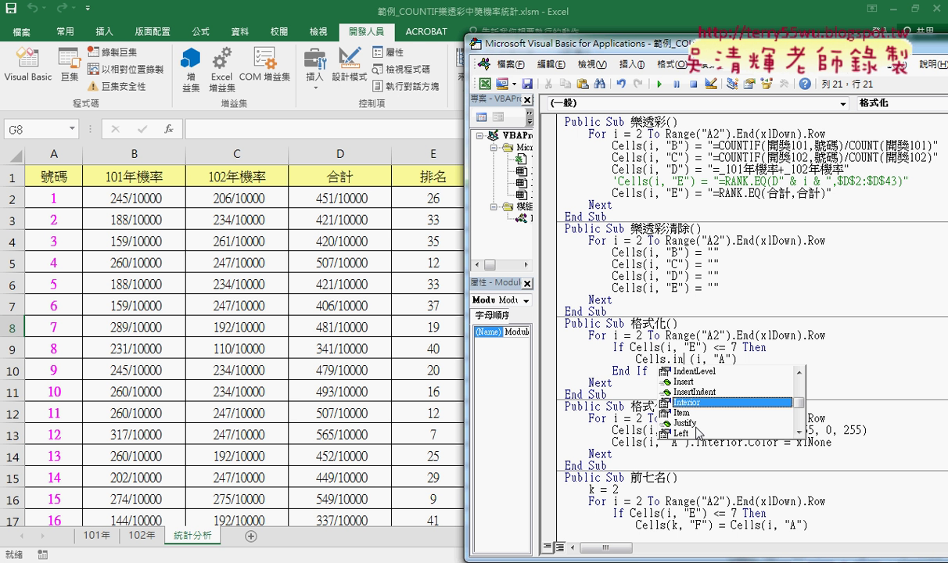
{"action": "double_click", "coordinate": [705, 403]}
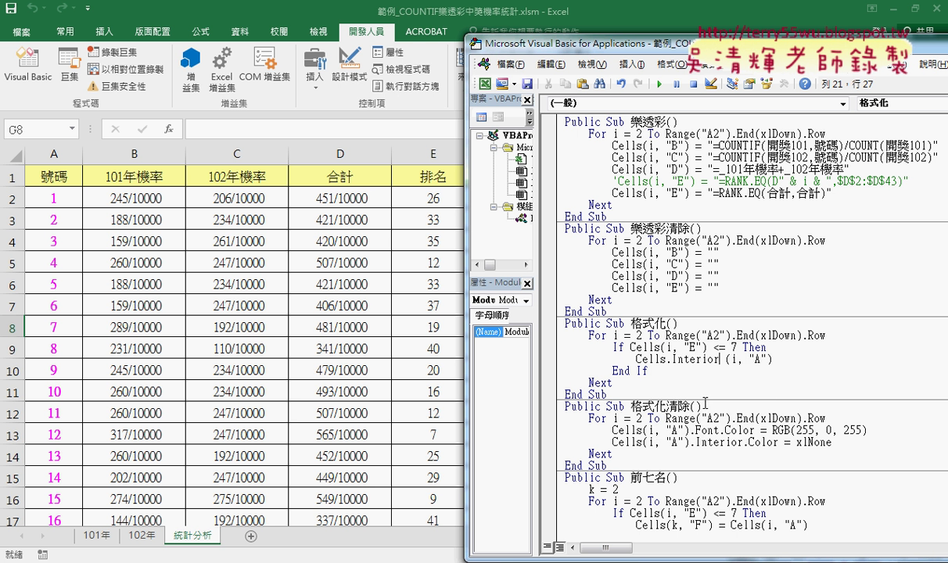
{"action": "type", "text": "."}
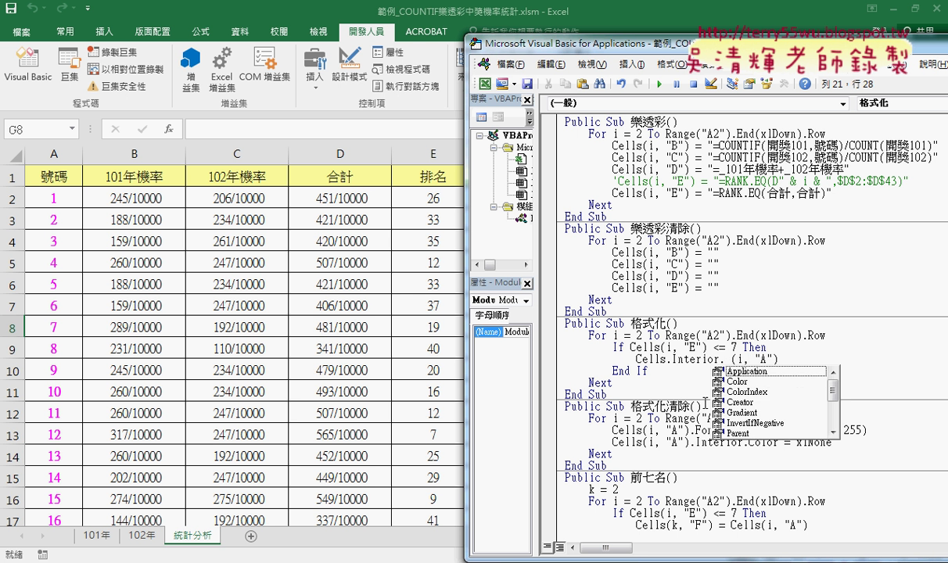
{"action": "double_click", "coordinate": [747, 382]}
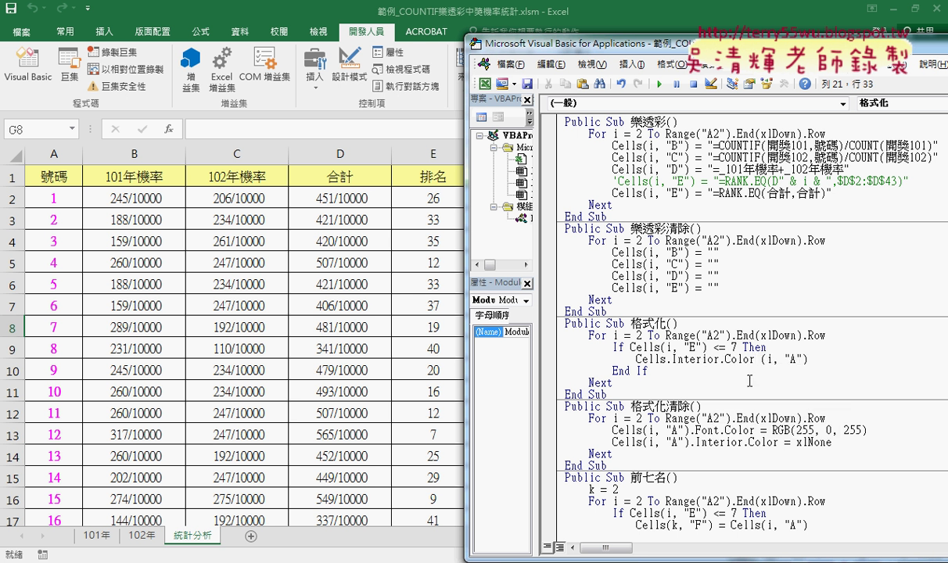
{"action": "type", "text": "="}
{"action": "type", "text": "rgb"}
{"action": "type", "text": "()"}
{"action": "key", "text": "Left"}
{"action": "left_click", "coordinate": [65, 31]}
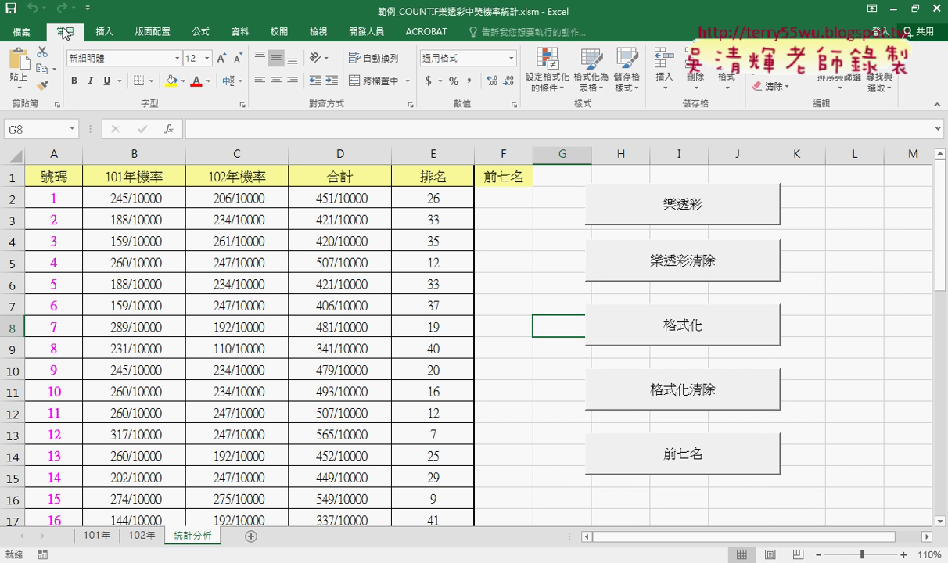
{"action": "left_click", "coordinate": [182, 81]}
{"action": "left_click", "coordinate": [221, 232]}
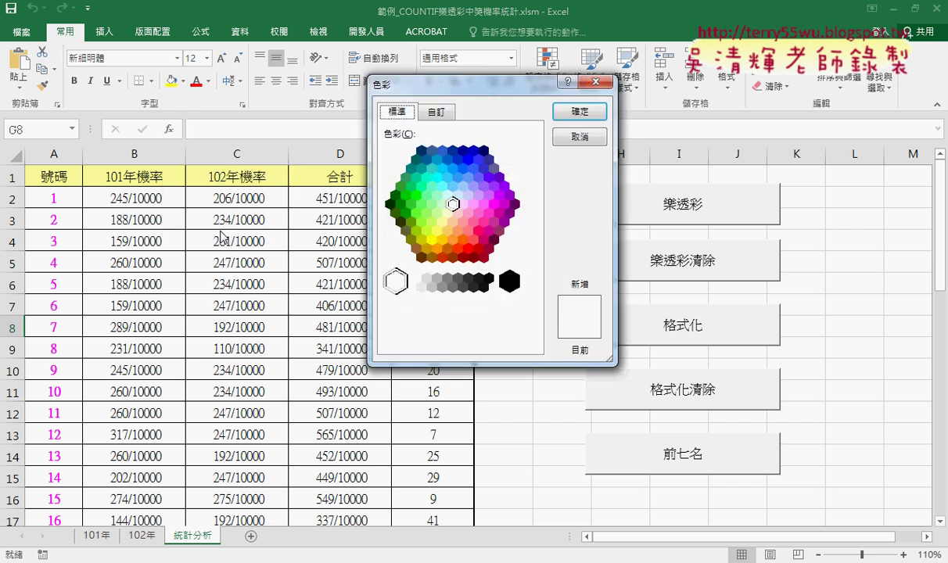
{"action": "left_click", "coordinate": [432, 241]}
{"action": "left_click", "coordinate": [435, 112]}
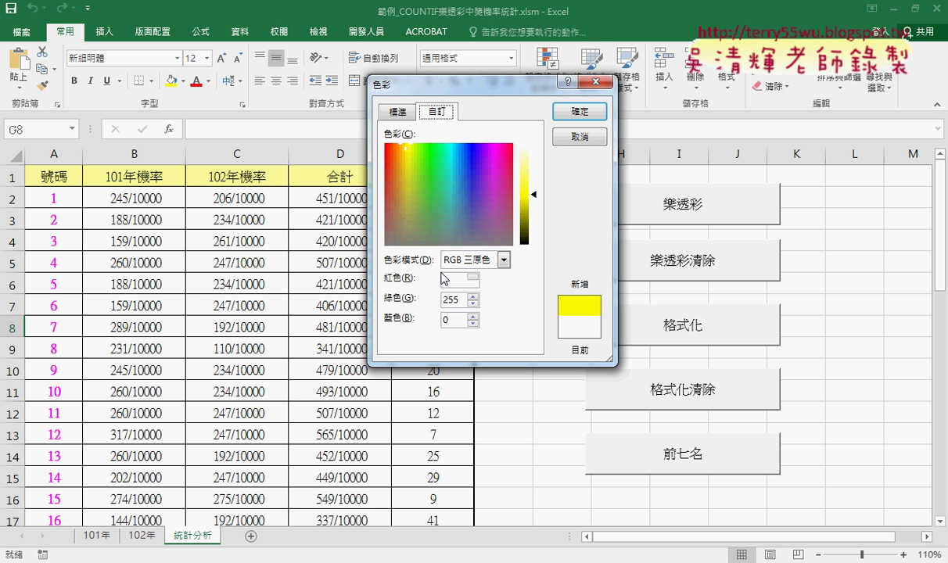
{"action": "key", "text": "Tab"}
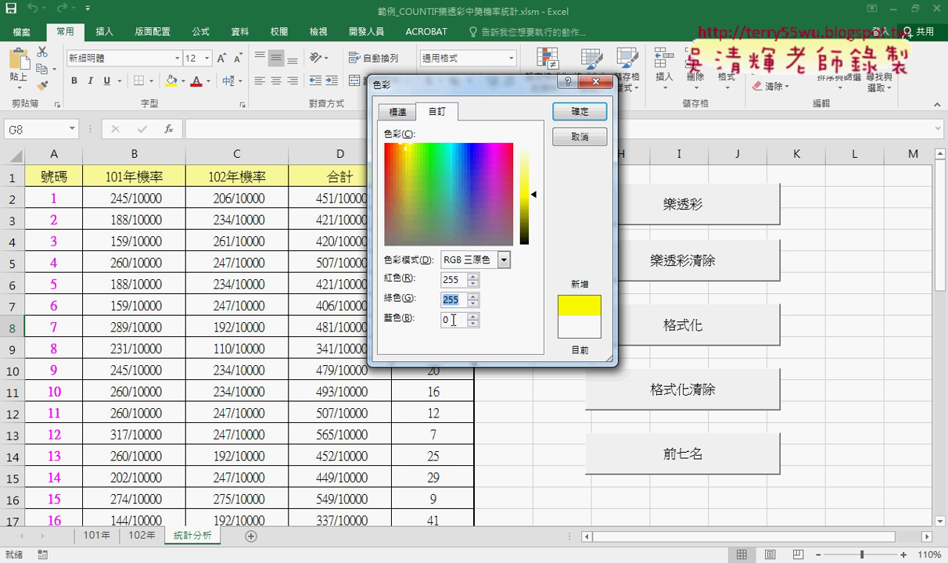
{"action": "left_click", "coordinate": [577, 138]}
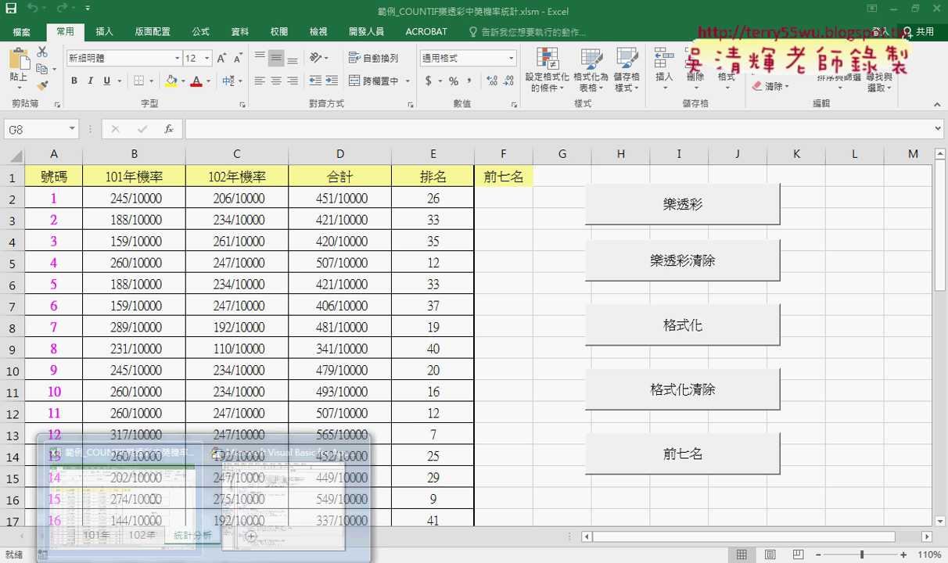
Step: Enter 255,255,0 as the rgb() colour values so the line reformats
{"action": "left_click", "coordinate": [289, 450]}
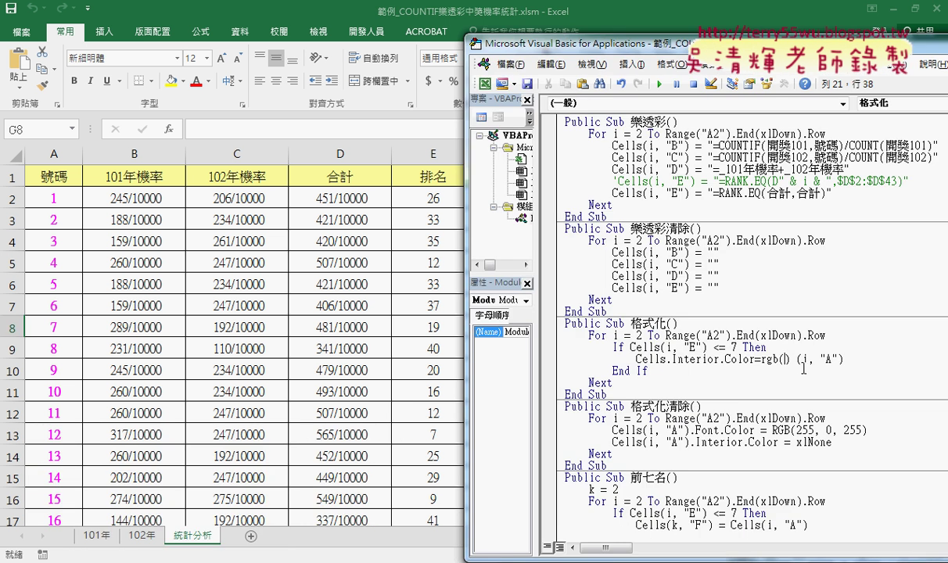
{"action": "type", "text": "255,"}
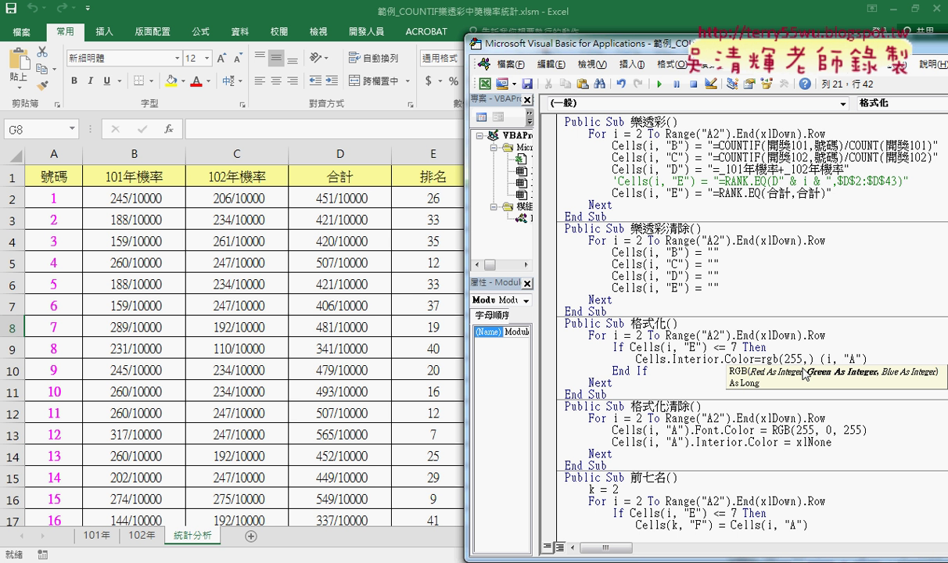
{"action": "type", "text": "255,0"}
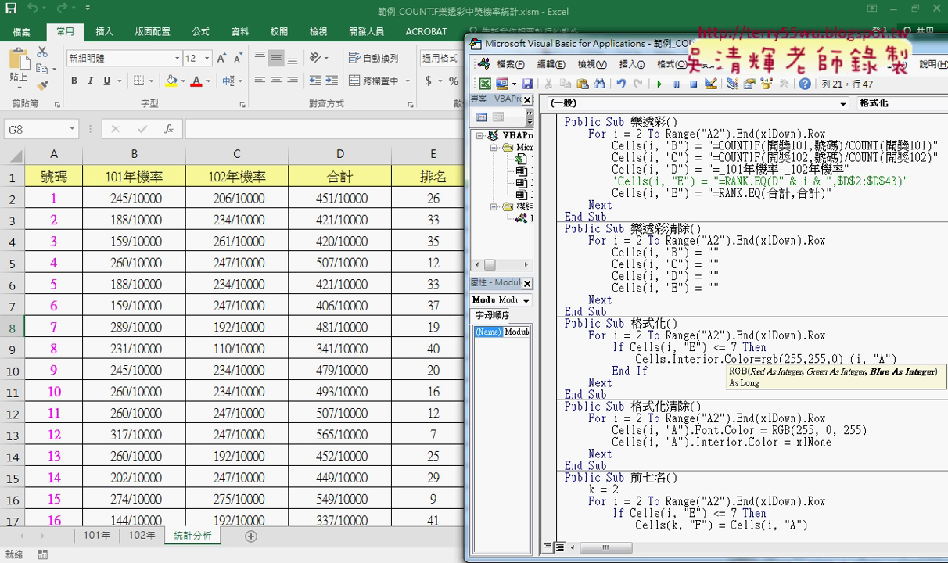
{"action": "left_click", "coordinate": [796, 336]}
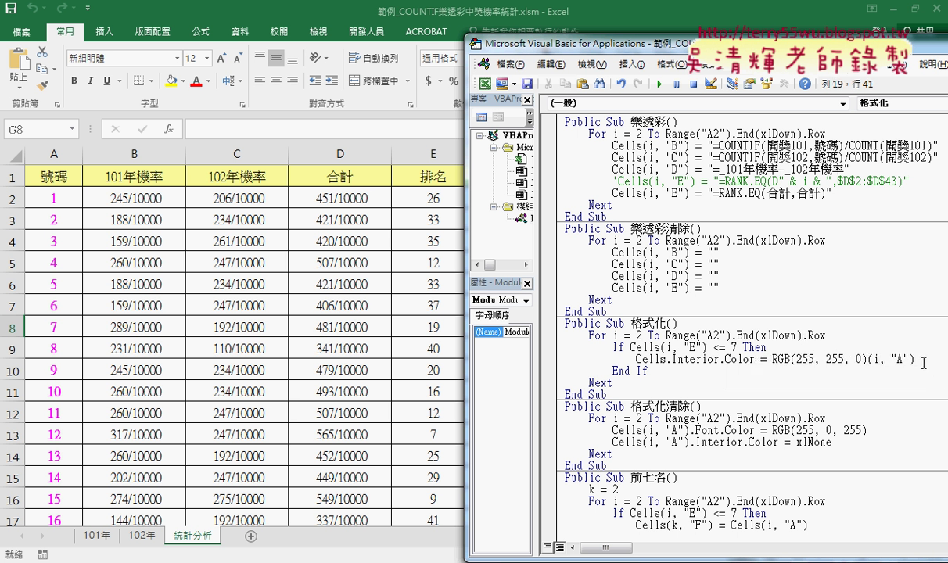
Step: Move (i, "A") right after Cells and remove the doubled period before Interior
{"action": "left_click_drag", "start_coordinate": [924, 363], "coordinate": [868, 360]}
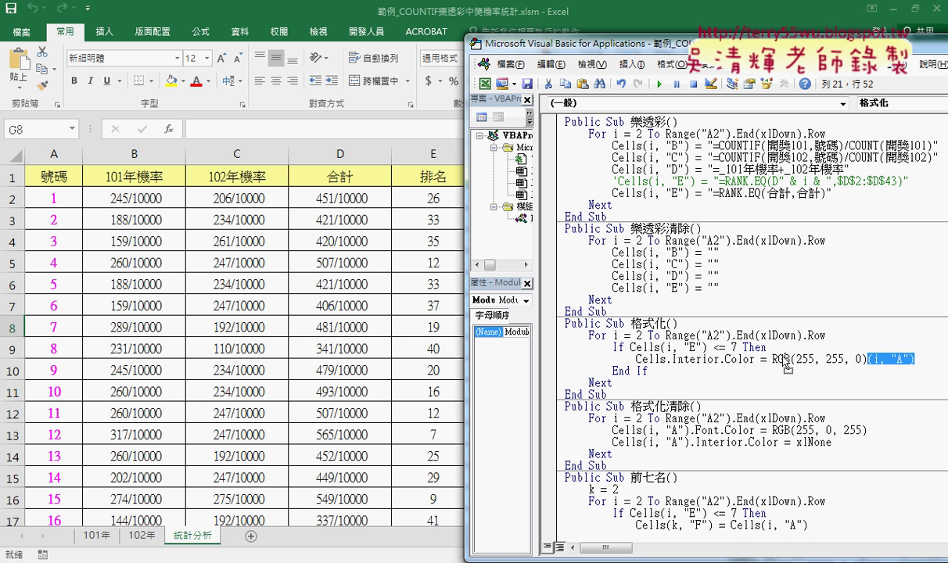
{"action": "left_click_drag", "start_coordinate": [785, 362], "coordinate": [636, 359]}
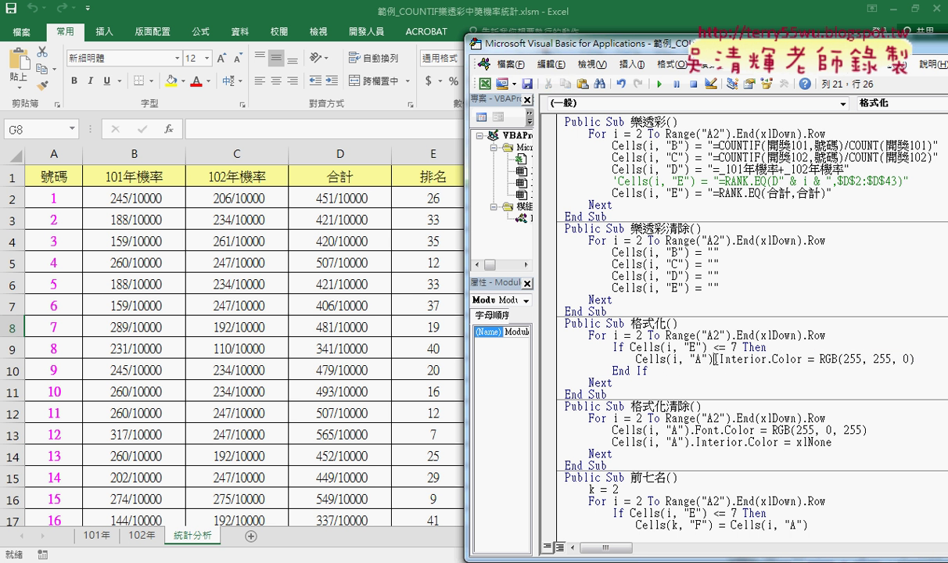
{"action": "type", "text": "."}
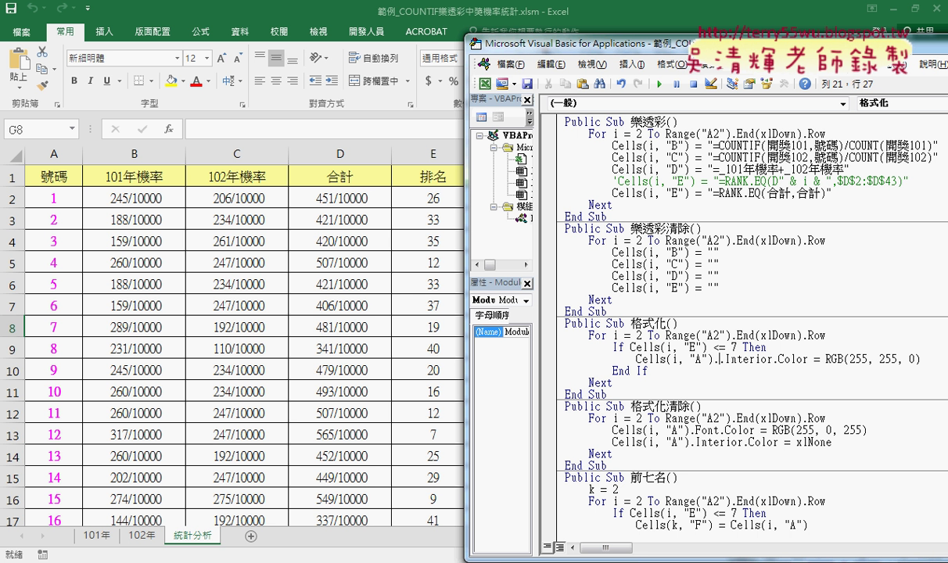
{"action": "key", "text": "BackSpace"}
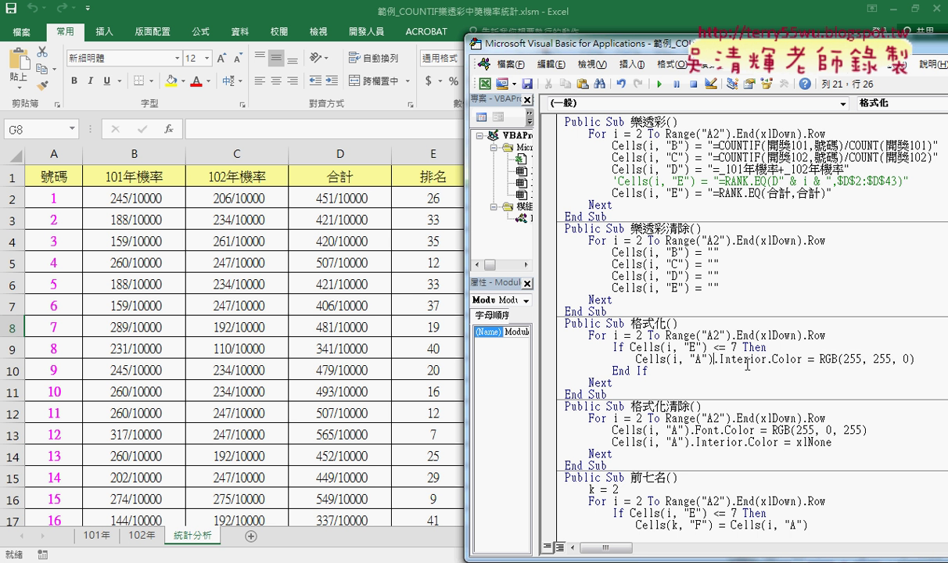
{"action": "left_click", "coordinate": [686, 397]}
Step: Review the loop, rank-7 check and yellow fill lines of the finished 格式化 macro
{"action": "left_click_drag", "start_coordinate": [588, 335], "coordinate": [840, 335]}
{"action": "left_click_drag", "start_coordinate": [612, 347], "coordinate": [766, 346]}
{"action": "left_click_drag", "start_coordinate": [636, 359], "coordinate": [881, 359]}
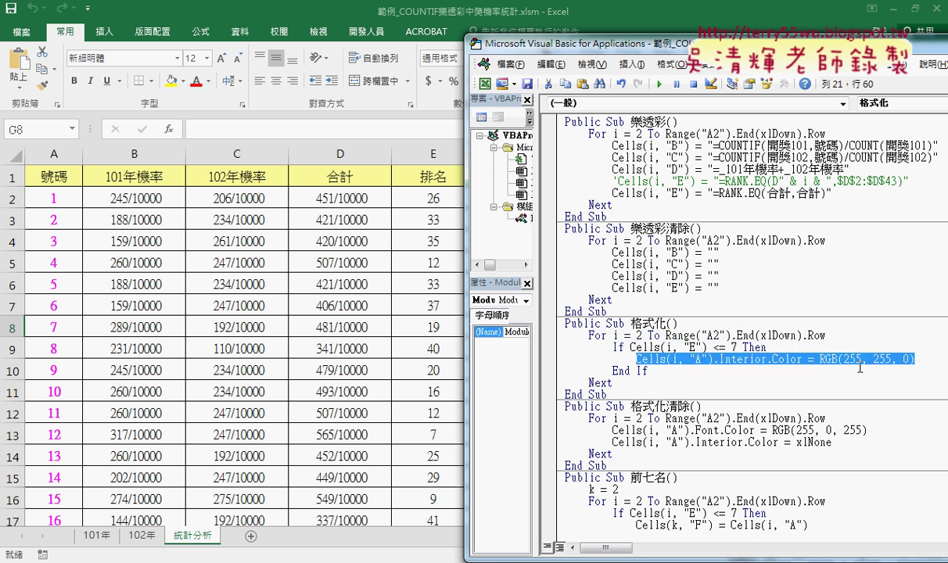
{"action": "left_click", "coordinate": [749, 359]}
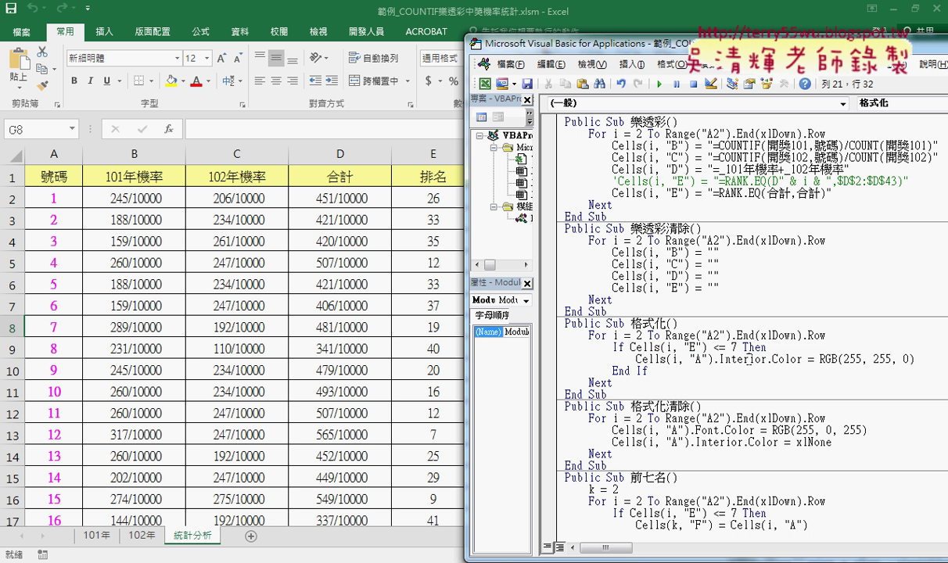
Step: Run 格式化 and delete the Font.Color line from 格式化清除
{"action": "left_click", "coordinate": [660, 84]}
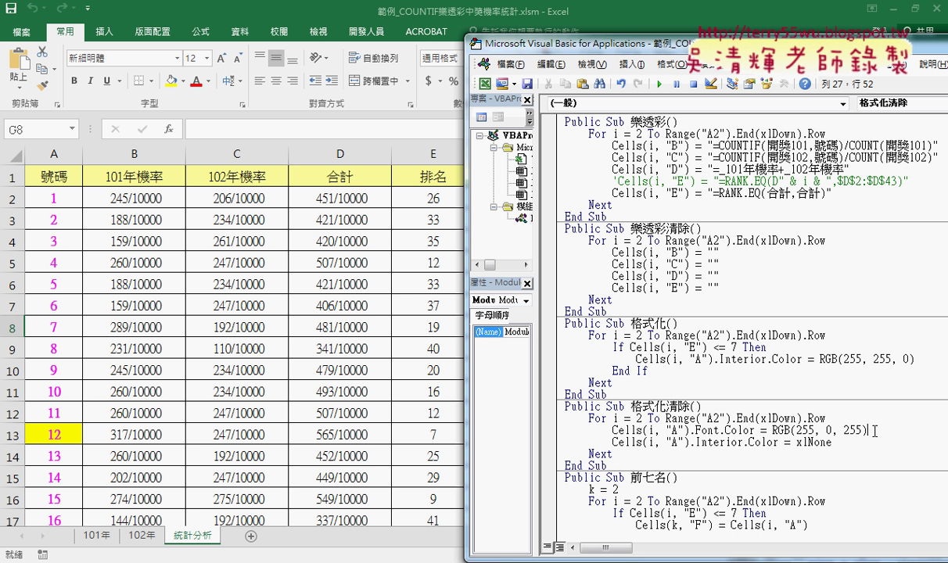
{"action": "left_click_drag", "start_coordinate": [868, 429], "coordinate": [537, 429]}
{"action": "key", "text": "Delete"}
{"action": "key", "text": "Delete"}
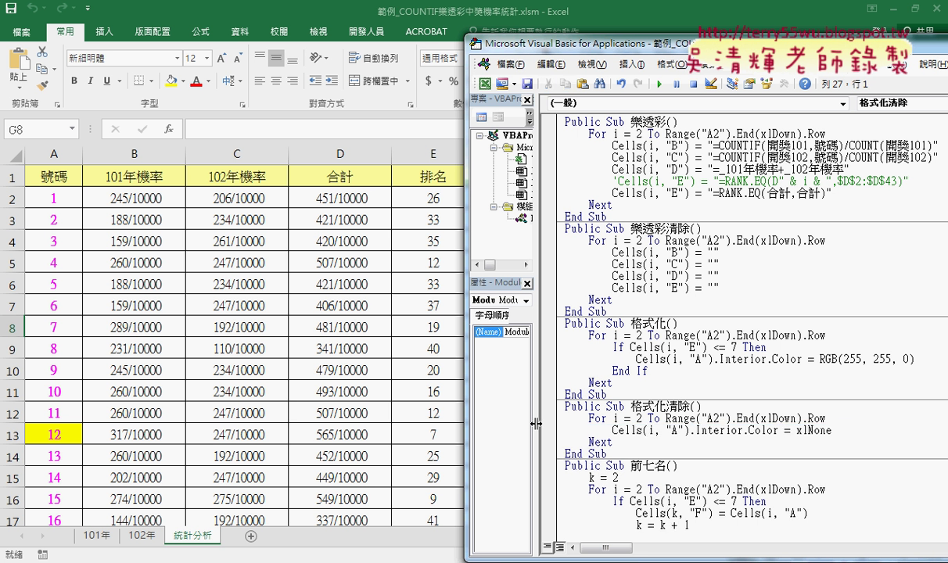
{"action": "mouse_move", "coordinate": [768, 348]}
{"action": "left_mouse_down"}
{"action": "mouse_move", "coordinate": [556, 334]}
{"action": "mouse_move", "coordinate": [613, 383]}
{"action": "left_mouse_up"}
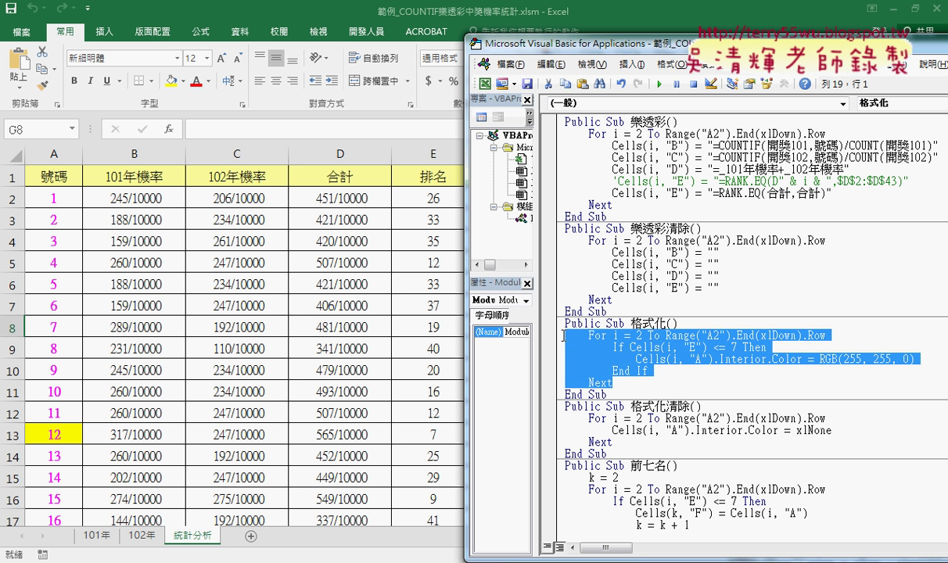
{"action": "left_click", "coordinate": [662, 348]}
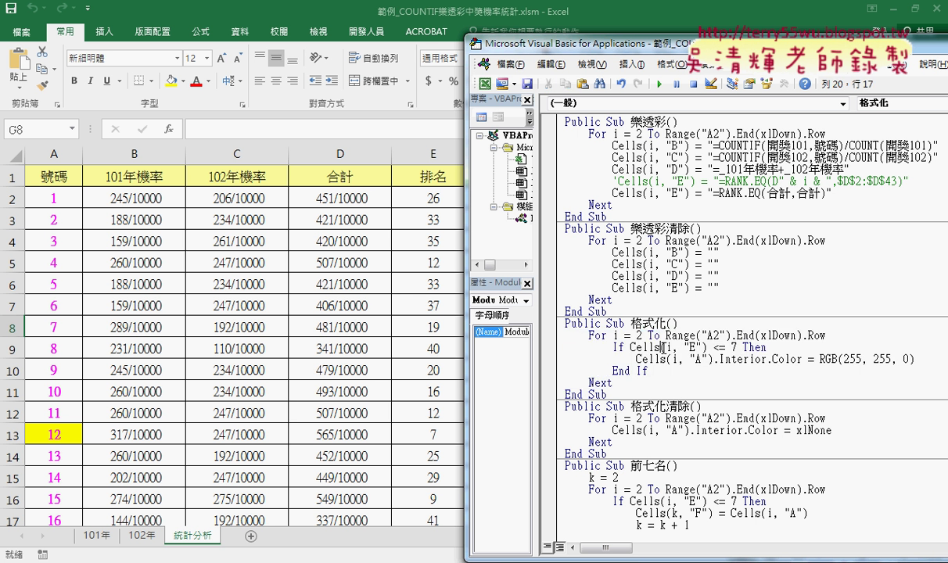
Step: Select and delete the = xlNone assignment in 格式化清除
{"action": "double_click", "coordinate": [796, 431]}
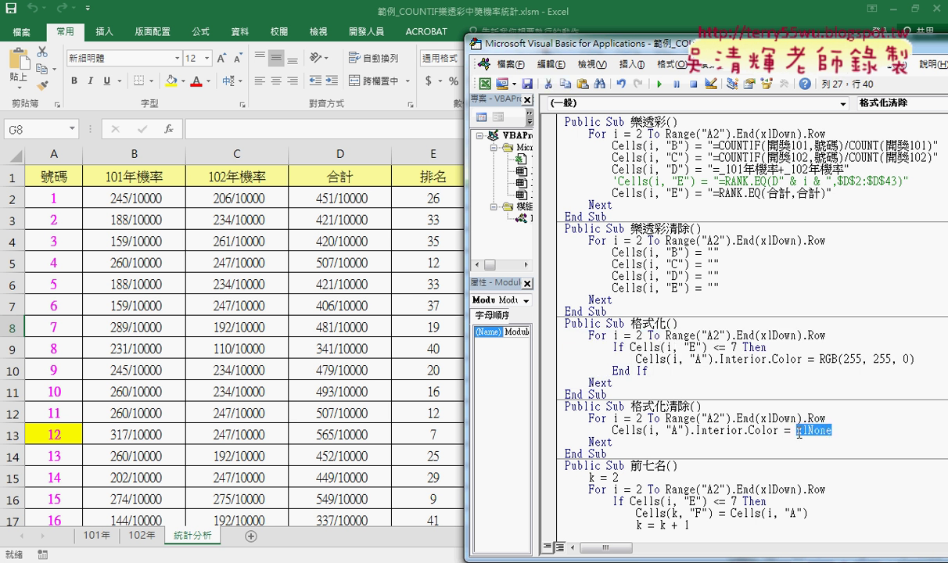
{"action": "key", "text": "shift+Left"}
{"action": "key", "text": "shift+Left"}
{"action": "left_click_drag", "start_coordinate": [688, 431], "coordinate": [624, 431]}
{"action": "left_click", "coordinate": [676, 431]}
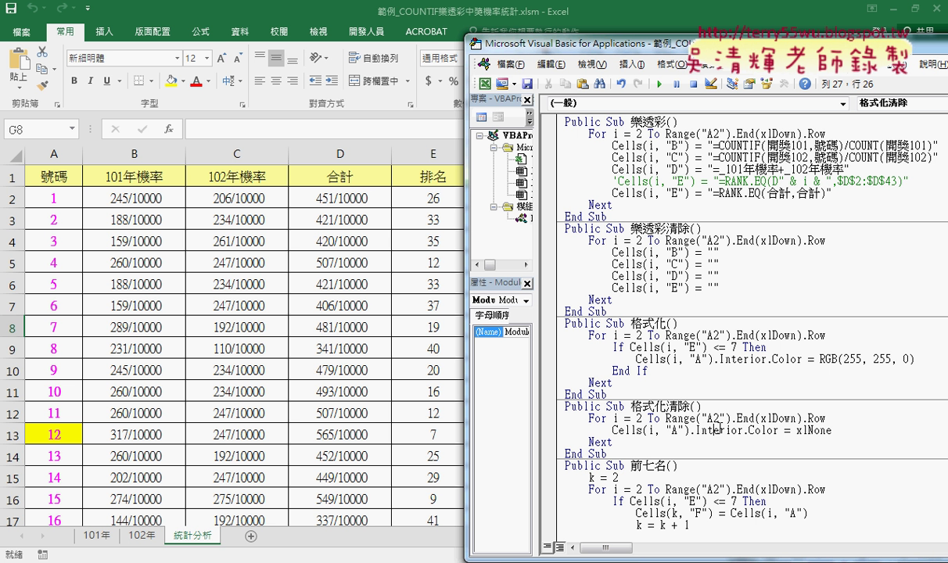
{"action": "left_click", "coordinate": [828, 431]}
{"action": "left_click_drag", "start_coordinate": [829, 431], "coordinate": [797, 431]}
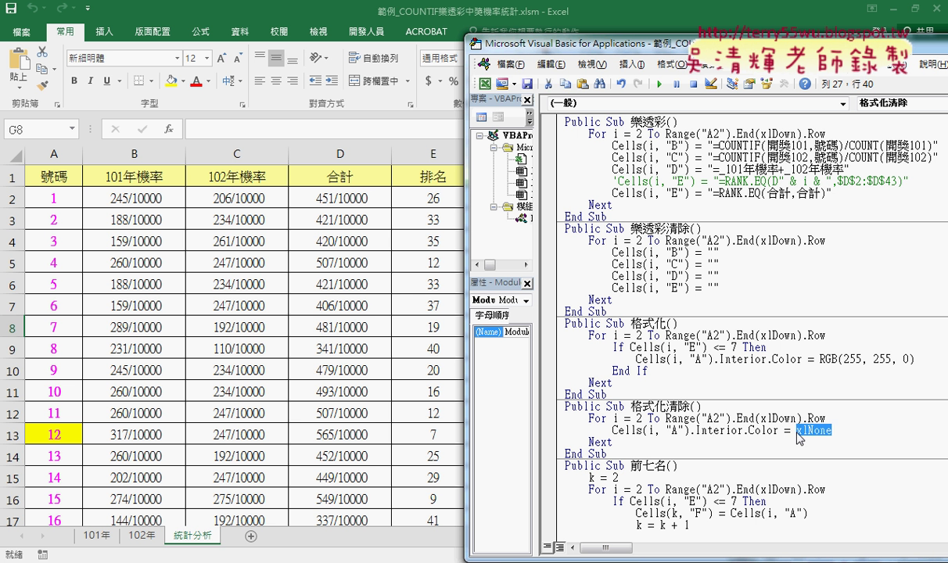
{"action": "key", "text": "BackSpace"}
{"action": "key", "text": "BackSpace"}
{"action": "key", "text": "BackSpace"}
Step: Retype = xlNone and run 格式化清除 to clear the yellow fill
{"action": "type", "text": "="}
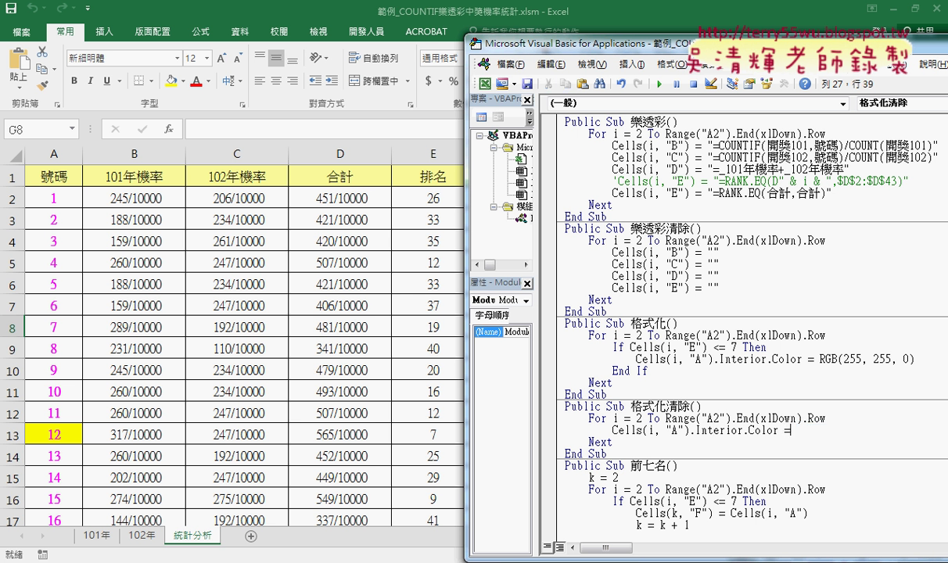
{"action": "type", "text": "x"}
{"action": "type", "text": "lN"}
{"action": "type", "text": "o"}
{"action": "type", "text": "ne"}
{"action": "left_click", "coordinate": [741, 430]}
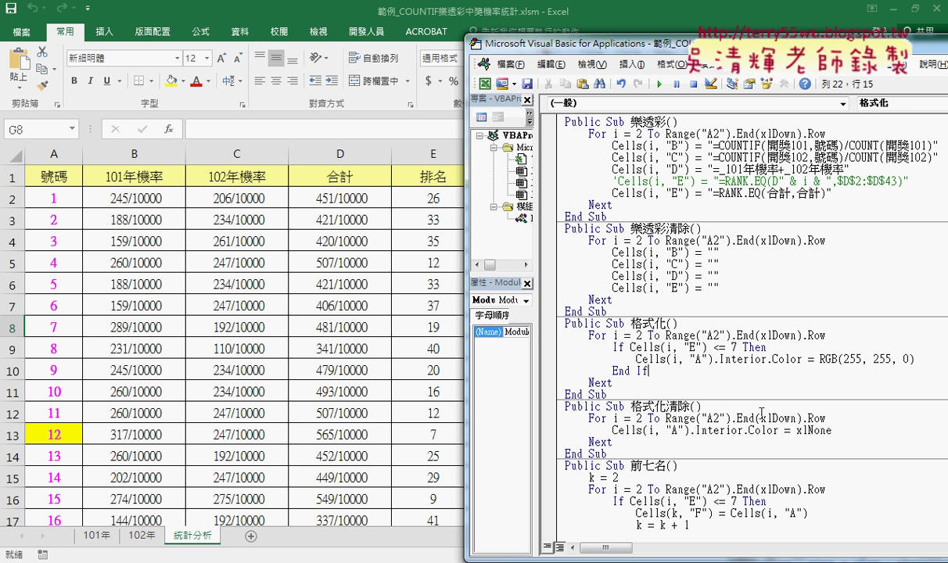
{"action": "left_click", "coordinate": [661, 85]}
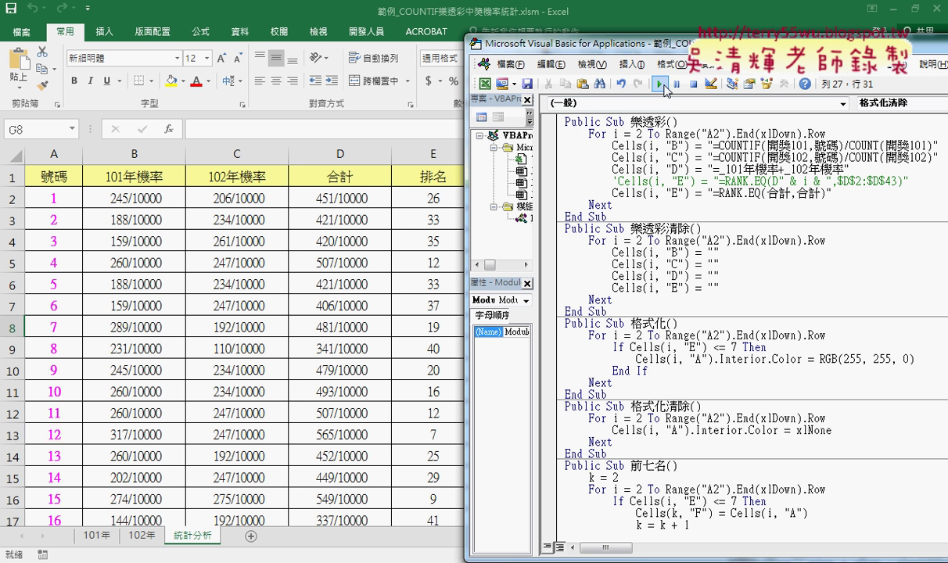
Step: On the sheet, run 格式化 to fill the top seven yellow, then 格式化清除 to remove it
{"action": "left_click", "coordinate": [233, 427]}
{"action": "left_click", "coordinate": [673, 313]}
{"action": "scroll", "coordinate": [273, 430], "scroll_direction": "down", "scroll_amount": 3}
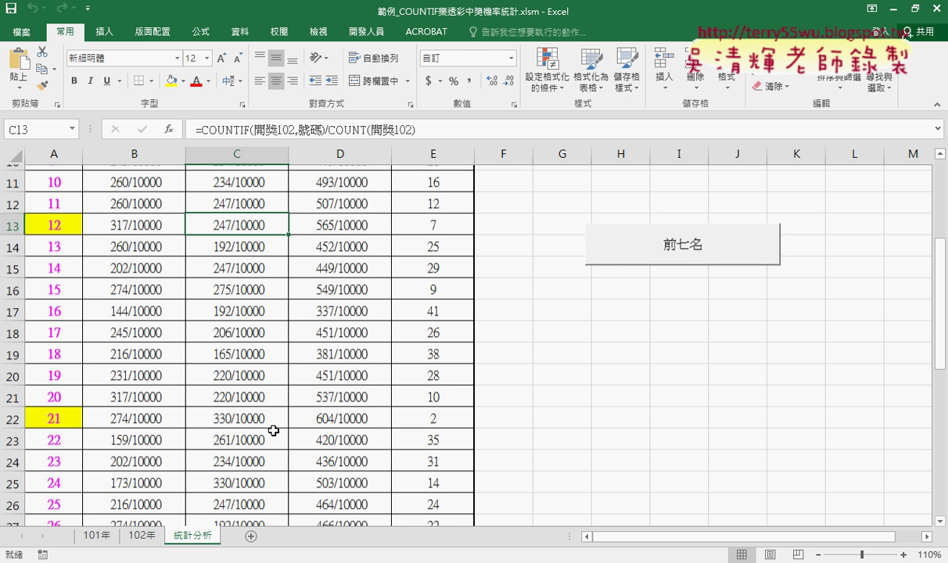
{"action": "scroll", "coordinate": [274, 392], "scroll_direction": "down", "scroll_amount": 1}
{"action": "scroll", "coordinate": [367, 380], "scroll_direction": "up", "scroll_amount": 4}
{"action": "left_click", "coordinate": [621, 372]}
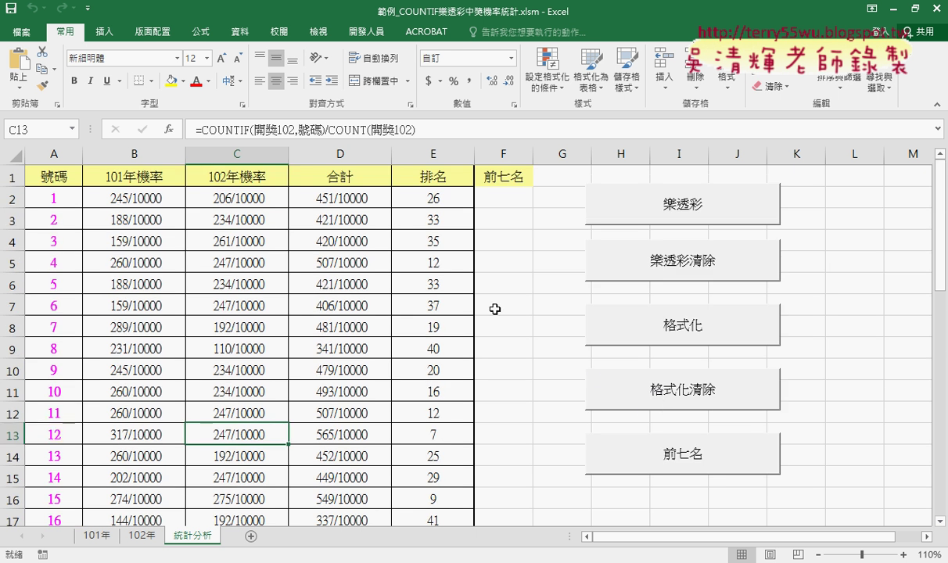
Step: Reopen the VBA editor from the Developer tab and nudge its window into place
{"action": "left_click", "coordinate": [367, 31]}
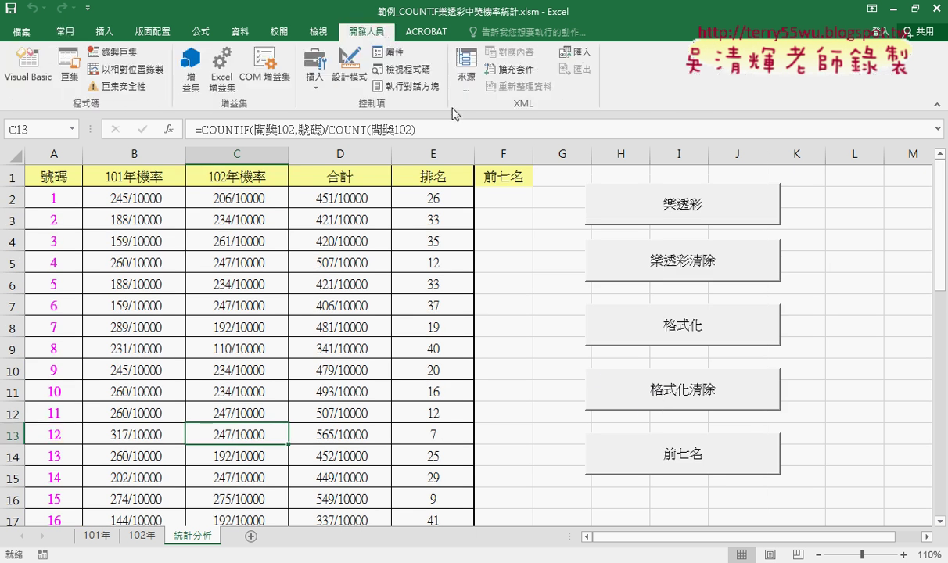
{"action": "left_click", "coordinate": [28, 66]}
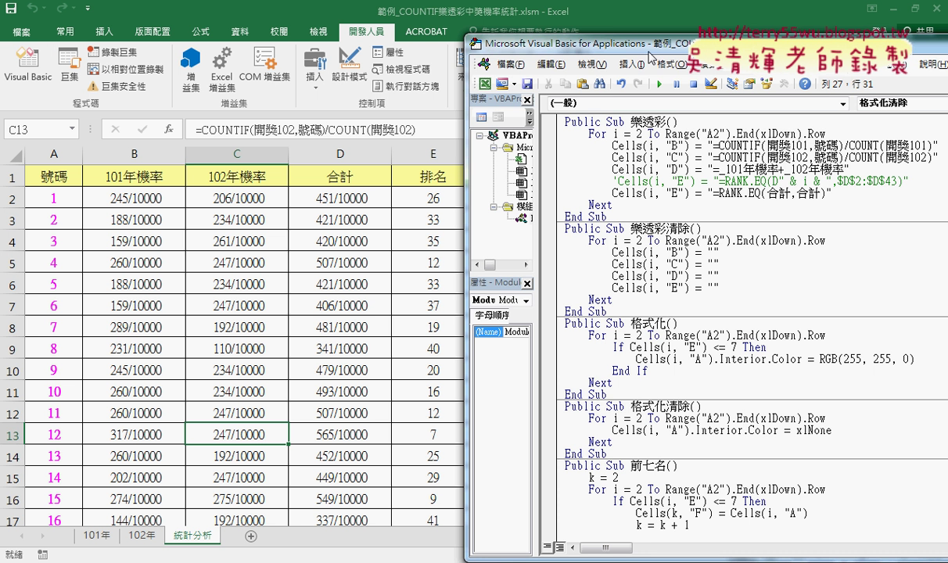
{"action": "left_click_drag", "start_coordinate": [611, 45], "coordinate": [597, 33]}
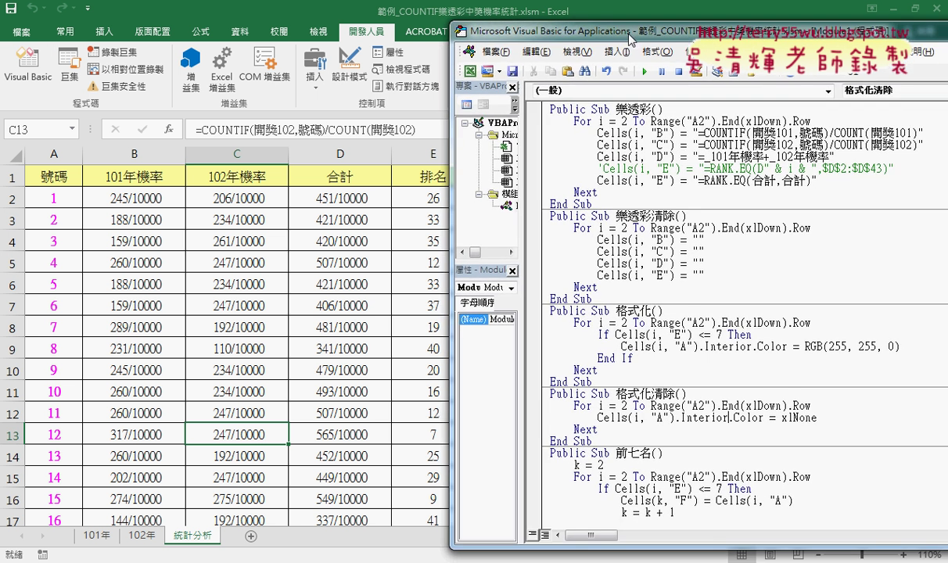
{"action": "left_click", "coordinate": [831, 300]}
Step: Run 前七名 to list the top seven numbers, then delete them from F2:F8
{"action": "left_click", "coordinate": [375, 414]}
{"action": "left_click", "coordinate": [665, 454]}
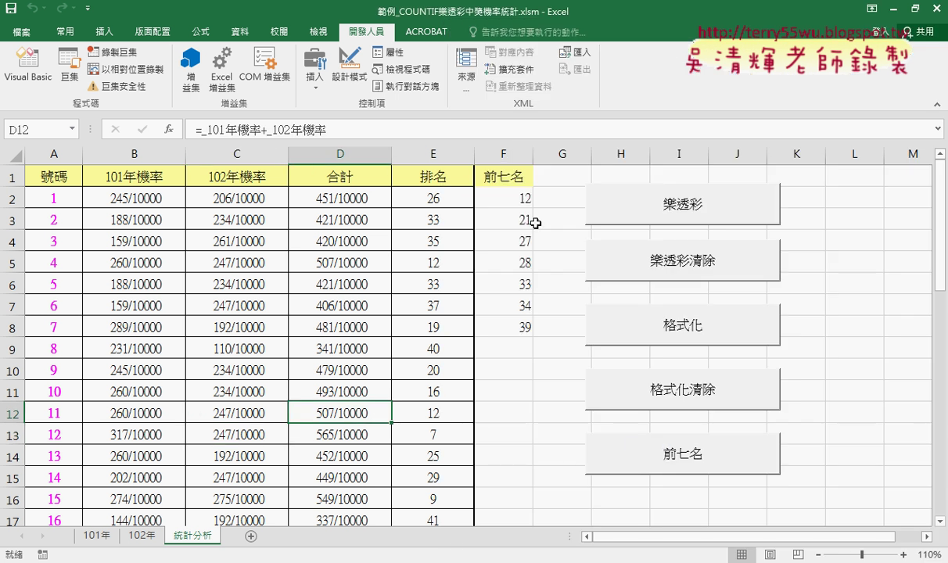
{"action": "left_click_drag", "start_coordinate": [493, 190], "coordinate": [512, 329]}
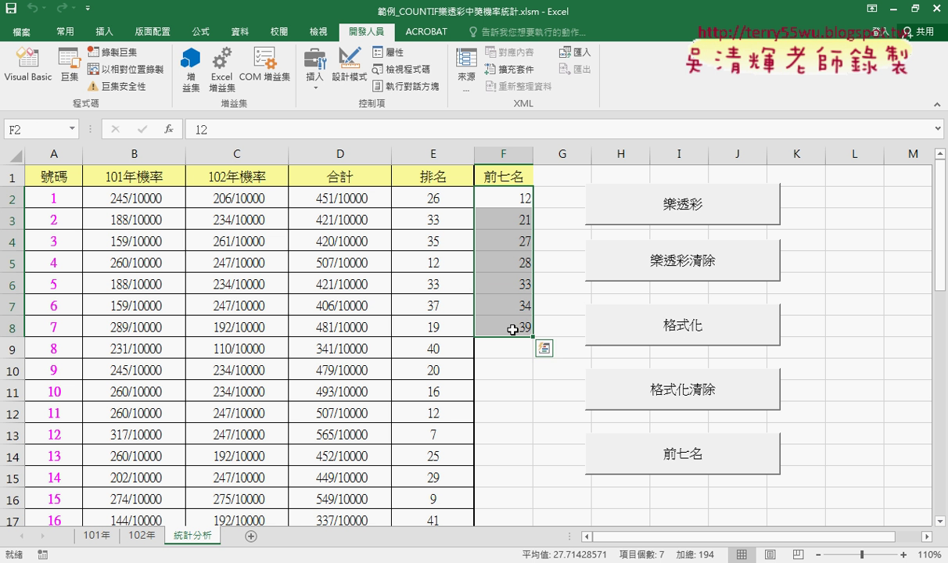
{"action": "key", "text": "Delete"}
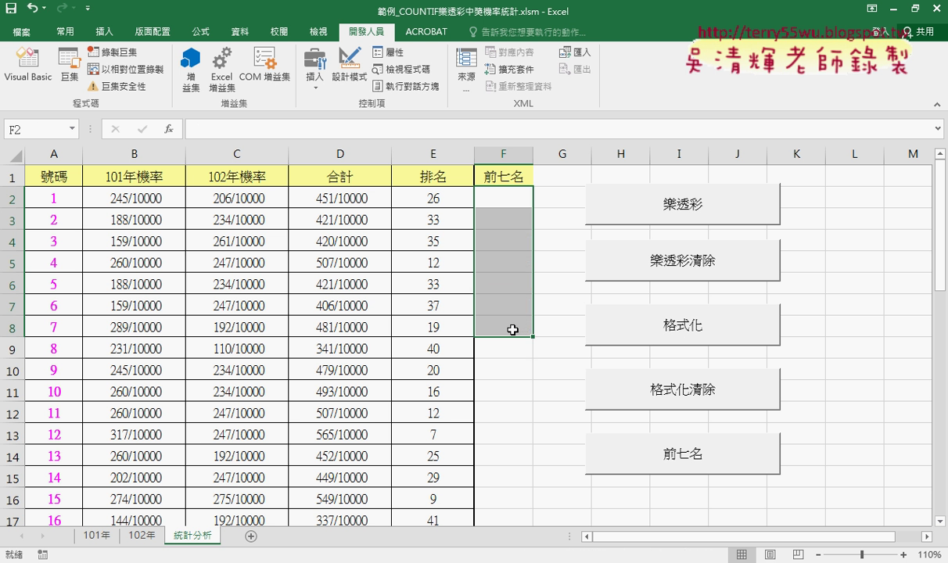
{"action": "mouse_move", "coordinate": [684, 427]}
{"action": "left_mouse_down"}
{"action": "mouse_move", "coordinate": [604, 416]}
{"action": "mouse_move", "coordinate": [669, 422]}
{"action": "left_mouse_up"}
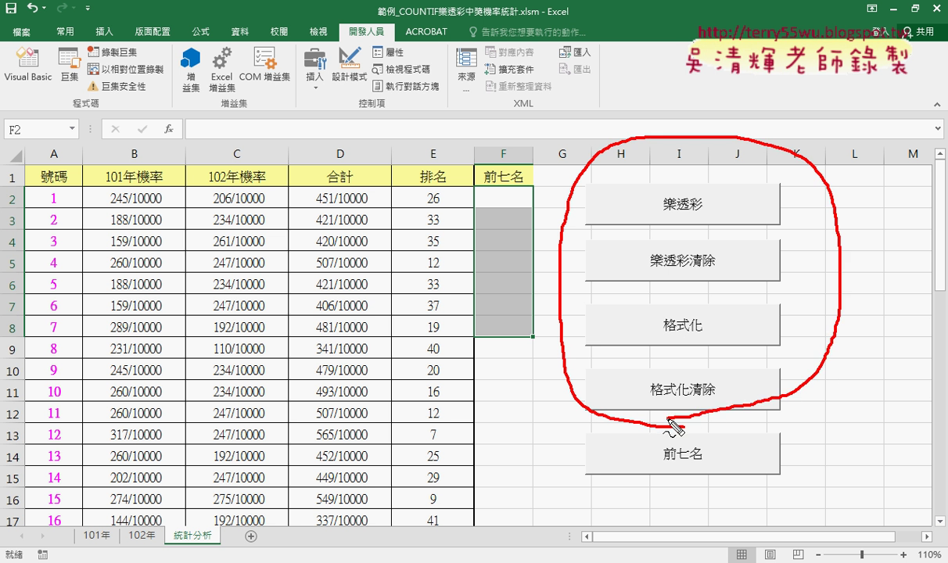